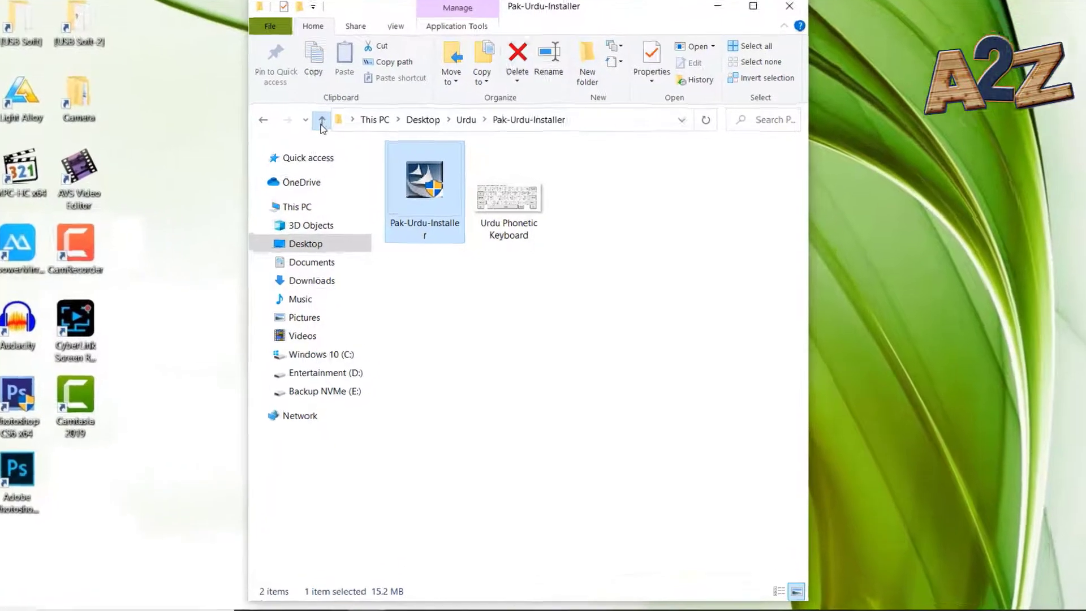
Go up to the Urdu folder and look over the Pak-Urdu-Installer and Urdu Font Installer folders
{"action": "left_click", "coordinate": [358, 132]}
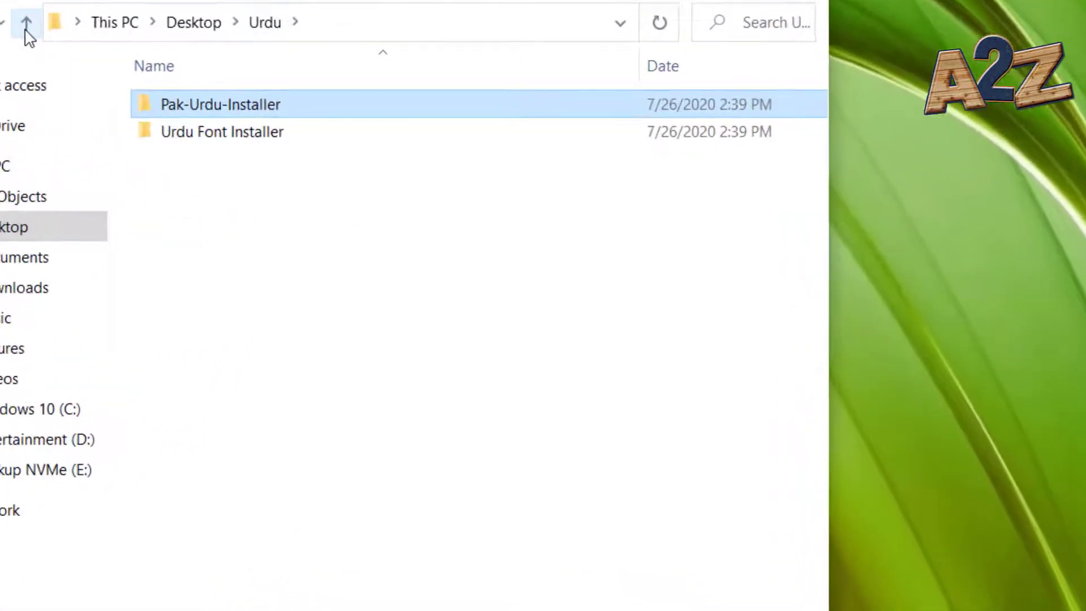
{"action": "left_click", "coordinate": [469, 591]}
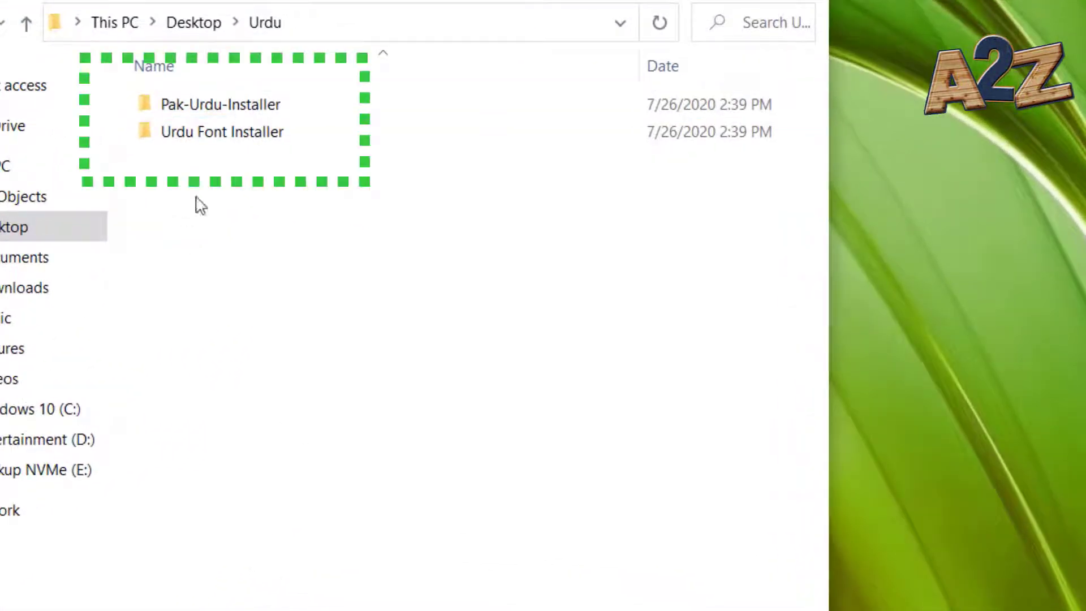
{"action": "left_click", "coordinate": [217, 112]}
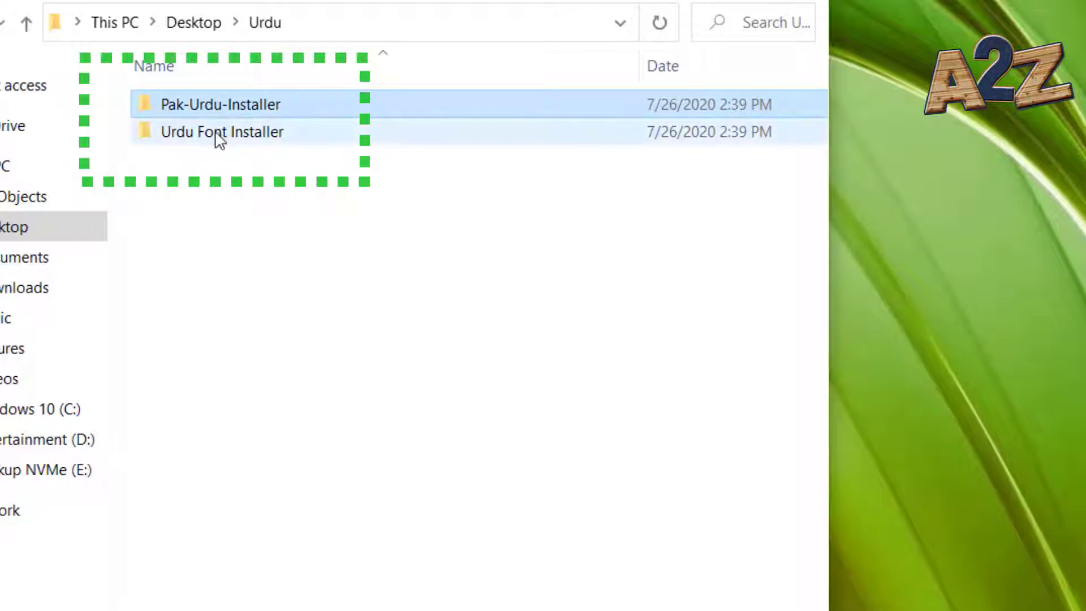
{"action": "left_click", "coordinate": [216, 134]}
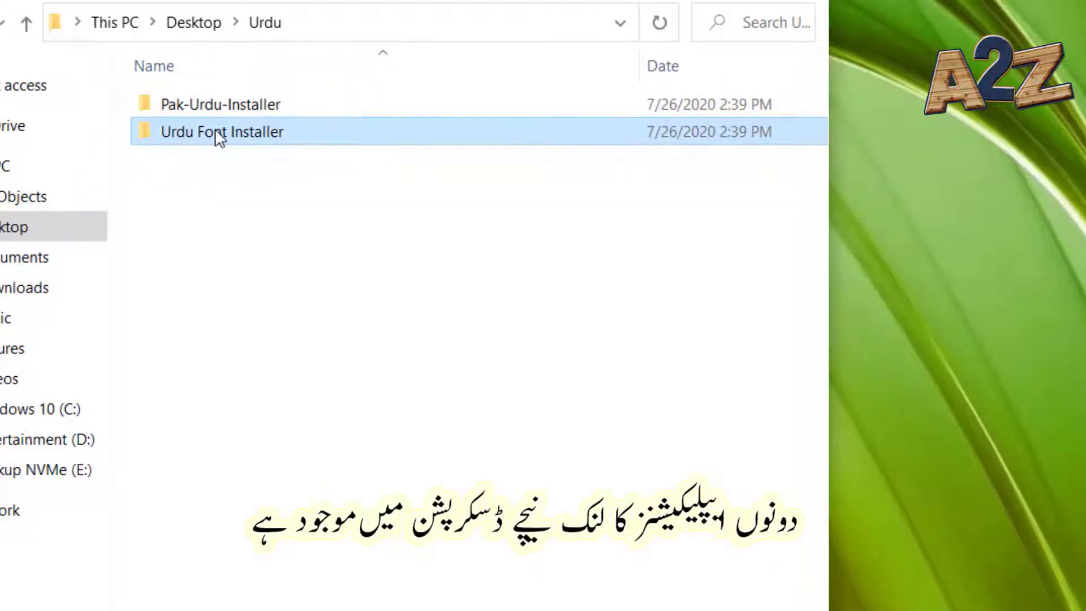
Install Pak Urdu Installer from the Pak-Urdu-Installer folder, choosing to restart the computer later
{"action": "left_click", "coordinate": [207, 106]}
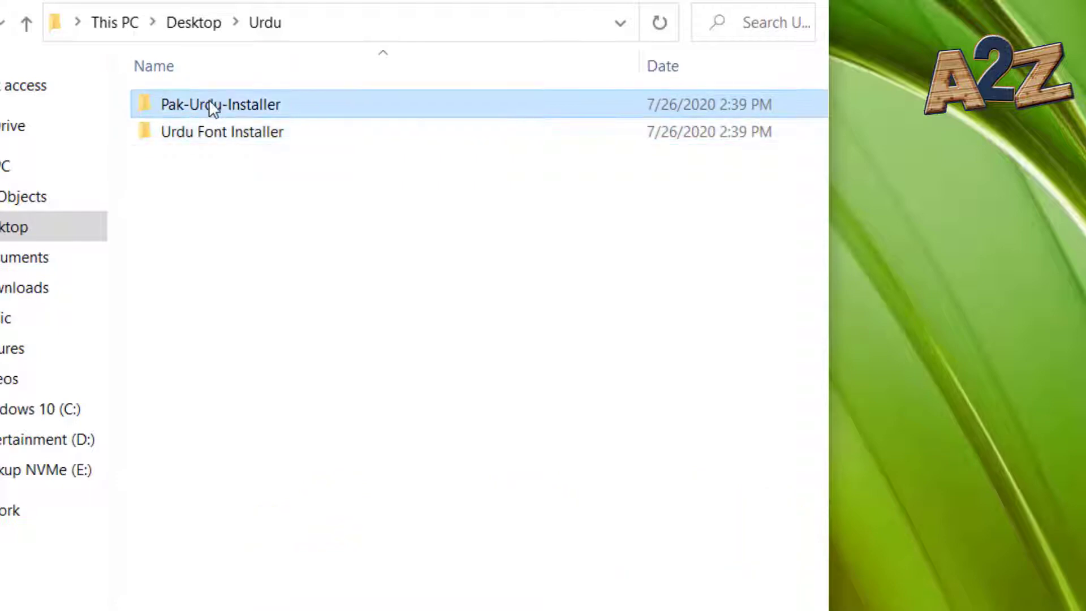
{"action": "double_click", "coordinate": [209, 103]}
{"action": "left_click", "coordinate": [196, 145]}
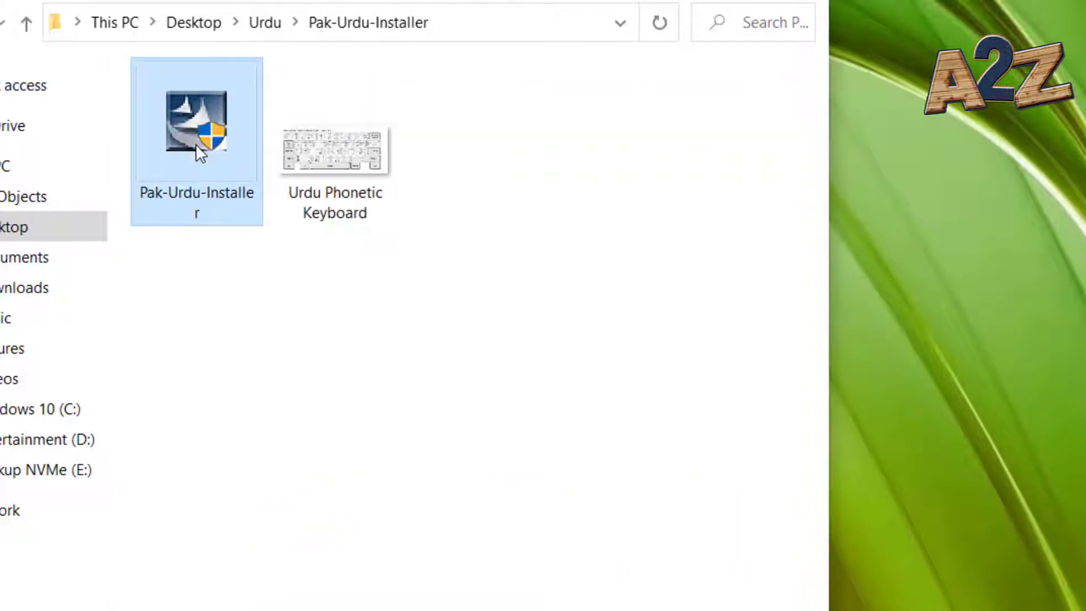
{"action": "double_click", "coordinate": [196, 143]}
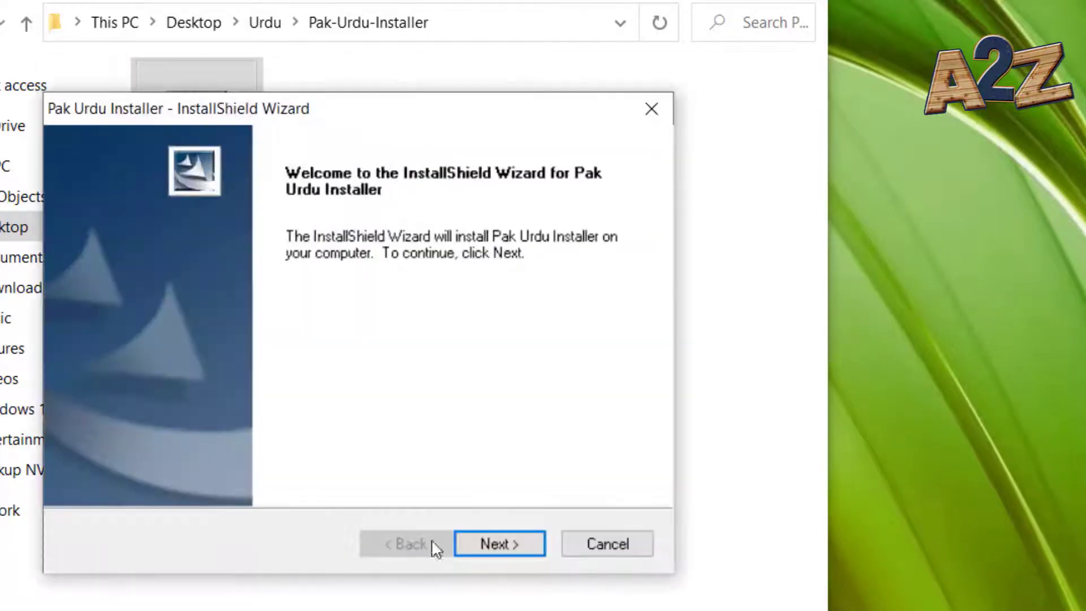
{"action": "left_click", "coordinate": [494, 541]}
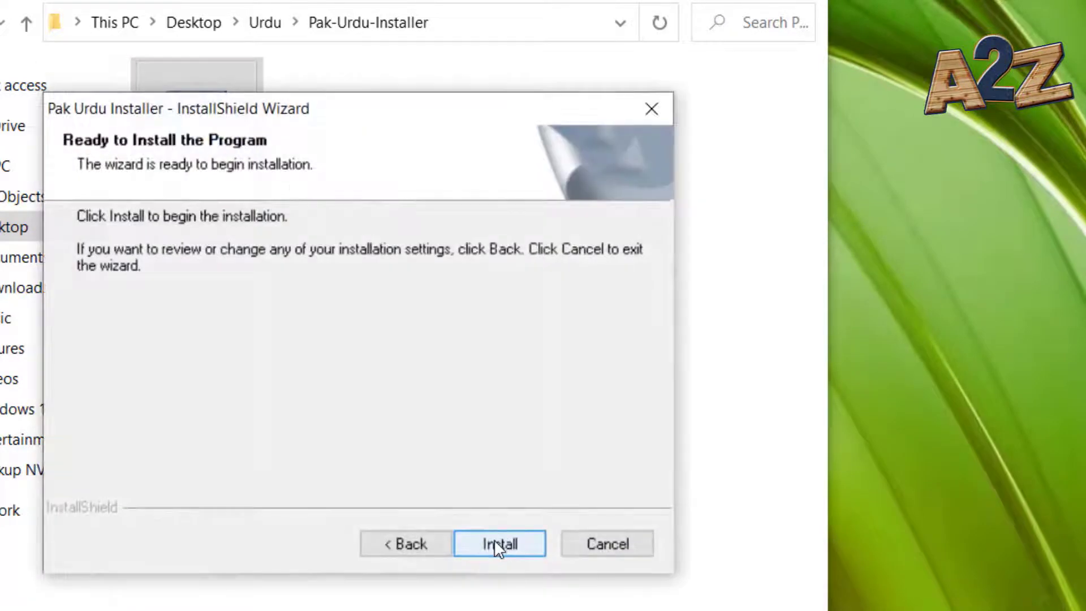
{"action": "left_click", "coordinate": [495, 542]}
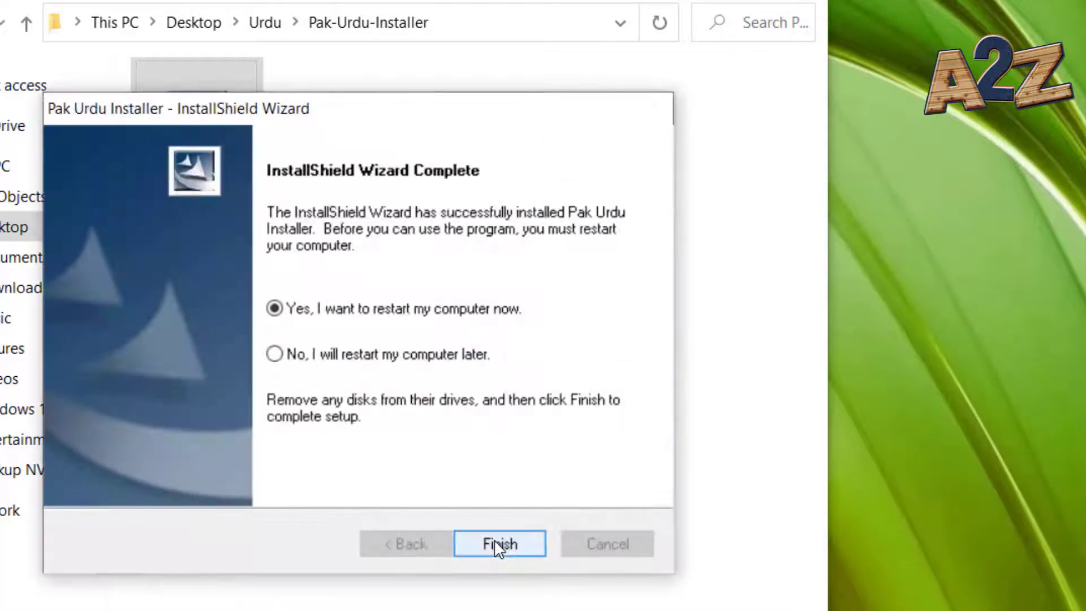
{"action": "left_click", "coordinate": [319, 354]}
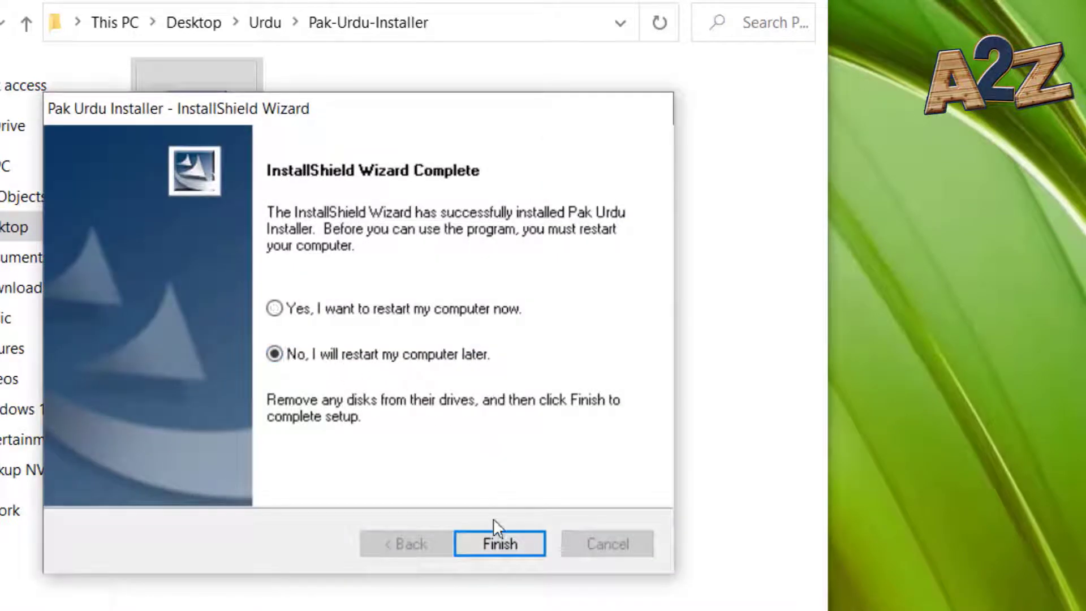
{"action": "left_click", "coordinate": [497, 543]}
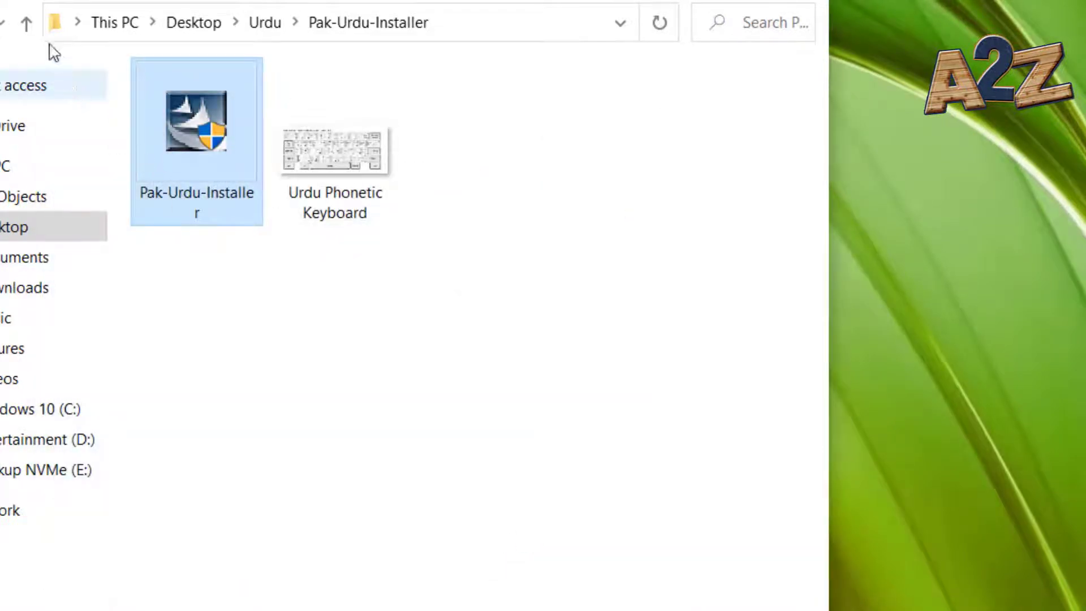
Run the setup in the Urdu Font Installer folder and complete the installation, postponing the computer restart
{"action": "left_click", "coordinate": [27, 24]}
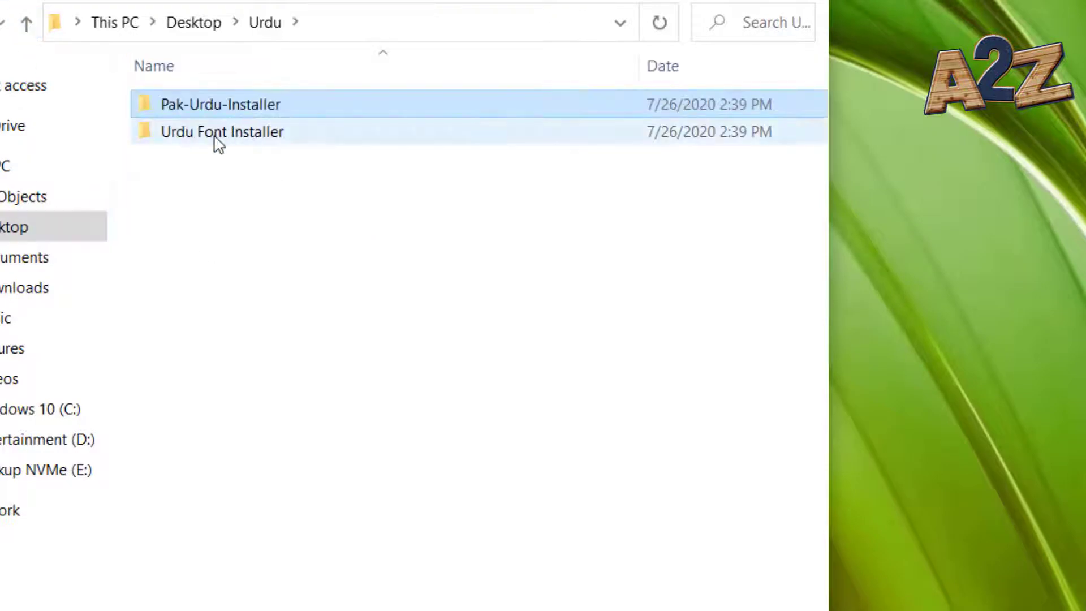
{"action": "left_click", "coordinate": [226, 139]}
{"action": "double_click", "coordinate": [227, 136]}
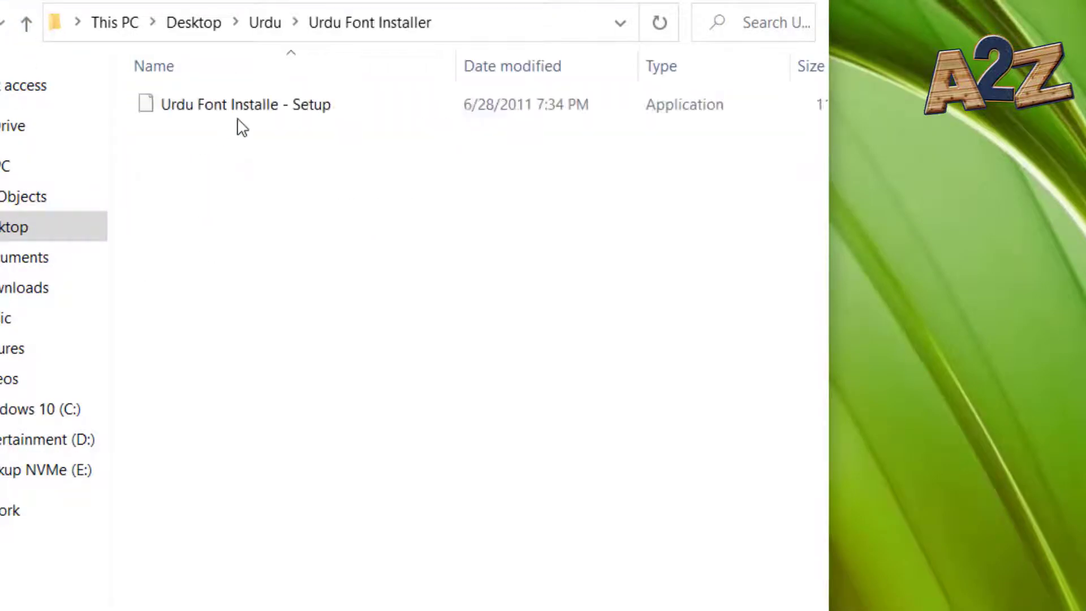
{"action": "left_click", "coordinate": [273, 111]}
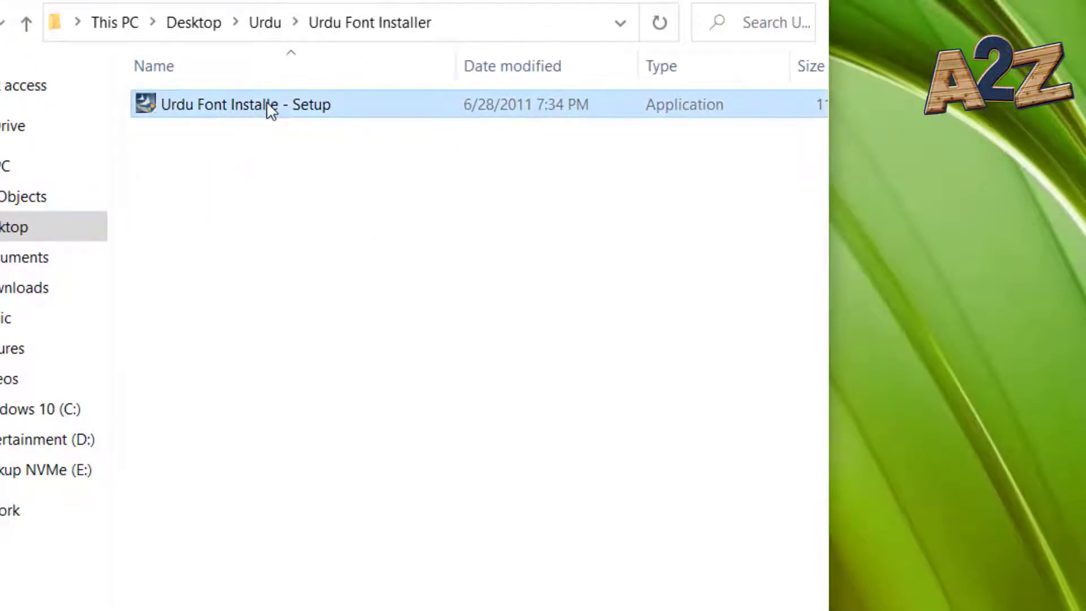
{"action": "double_click", "coordinate": [271, 111]}
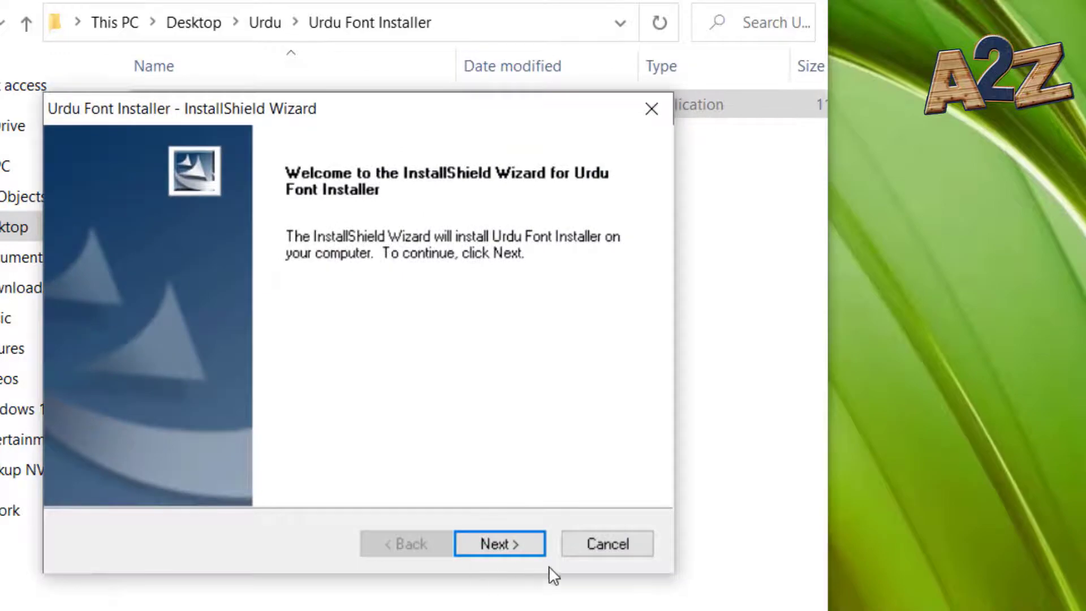
{"action": "left_click", "coordinate": [494, 543]}
{"action": "left_click", "coordinate": [491, 544]}
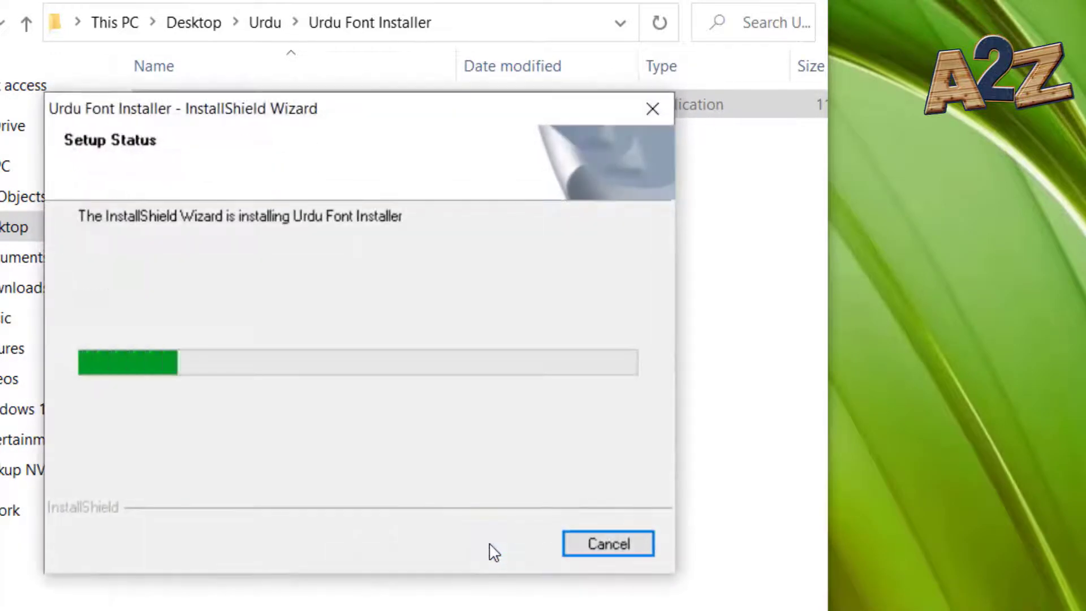
{"action": "left_click", "coordinate": [366, 359]}
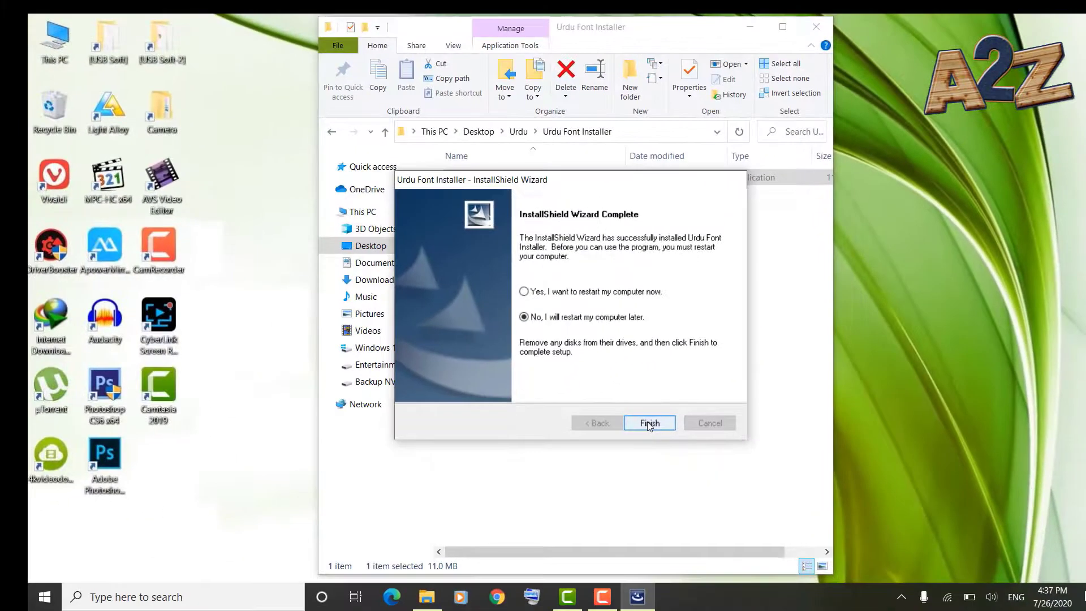
{"action": "left_click", "coordinate": [500, 544]}
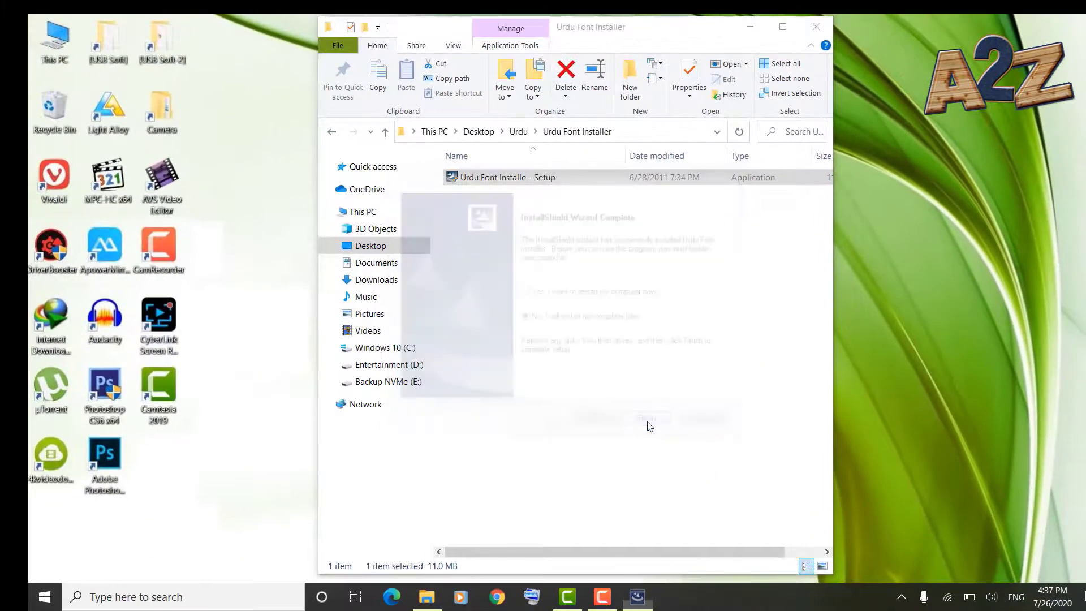
Return to the parent Urdu folder and minimize its window to reveal the desktop
{"action": "left_click", "coordinate": [385, 133]}
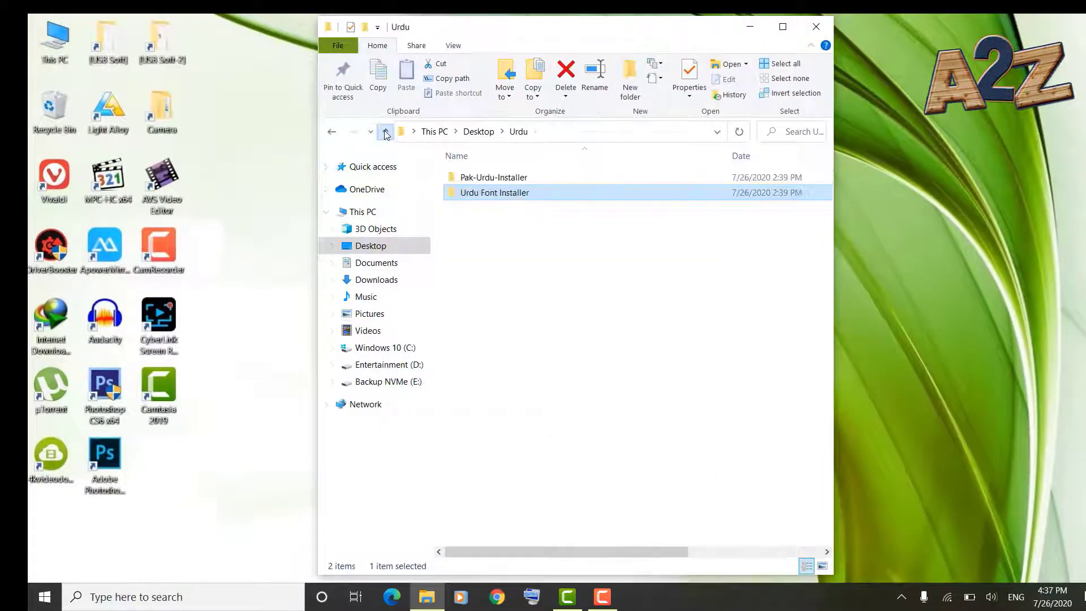
{"action": "left_click", "coordinate": [427, 598]}
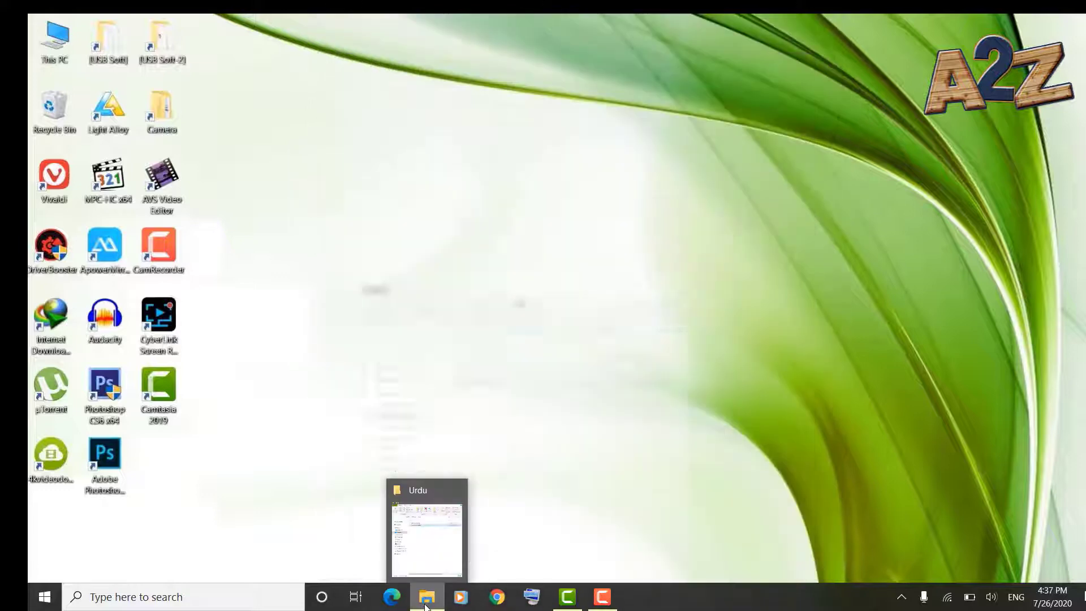
{"action": "right_click", "coordinate": [296, 131]}
Switch the input language from the system tray to Urdu (Pakistan) with the Urdu Pakistan keyboard
{"action": "mouse_move", "coordinate": [255, 280]}
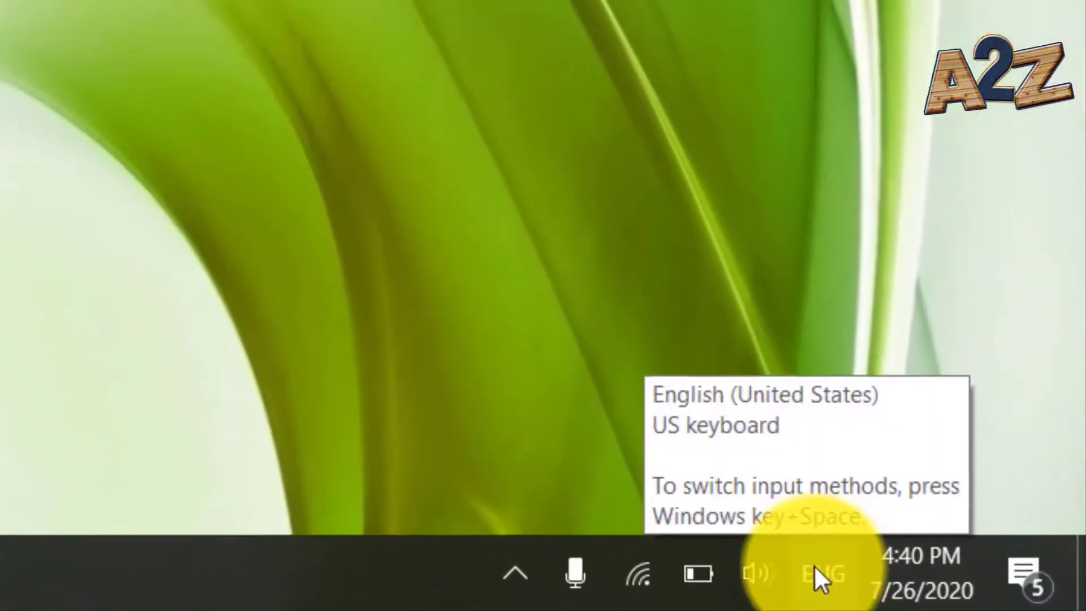
{"action": "left_click", "coordinate": [817, 568]}
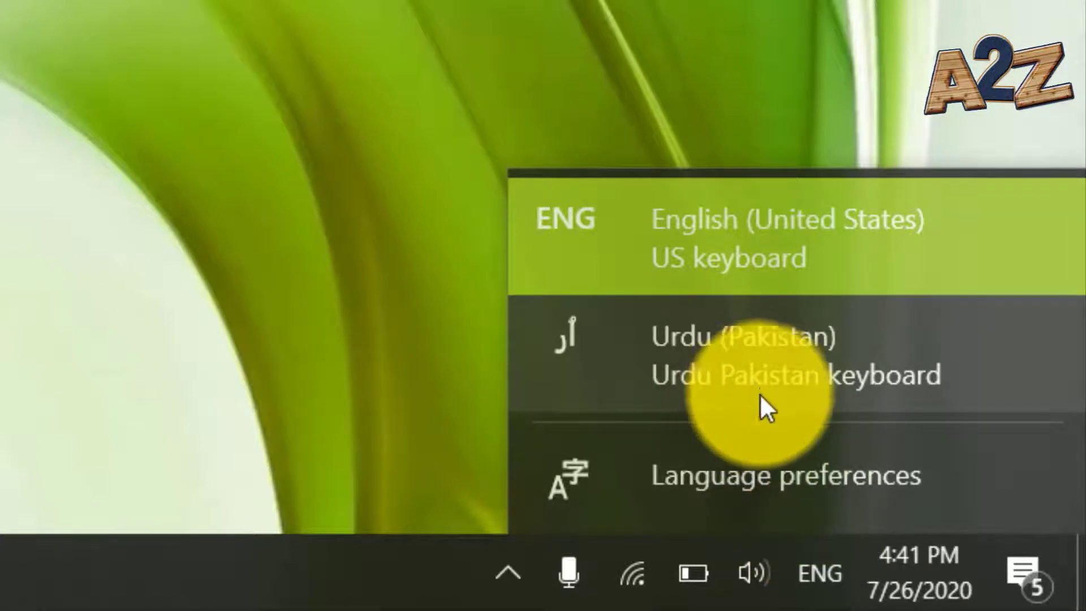
{"action": "left_click", "coordinate": [772, 360]}
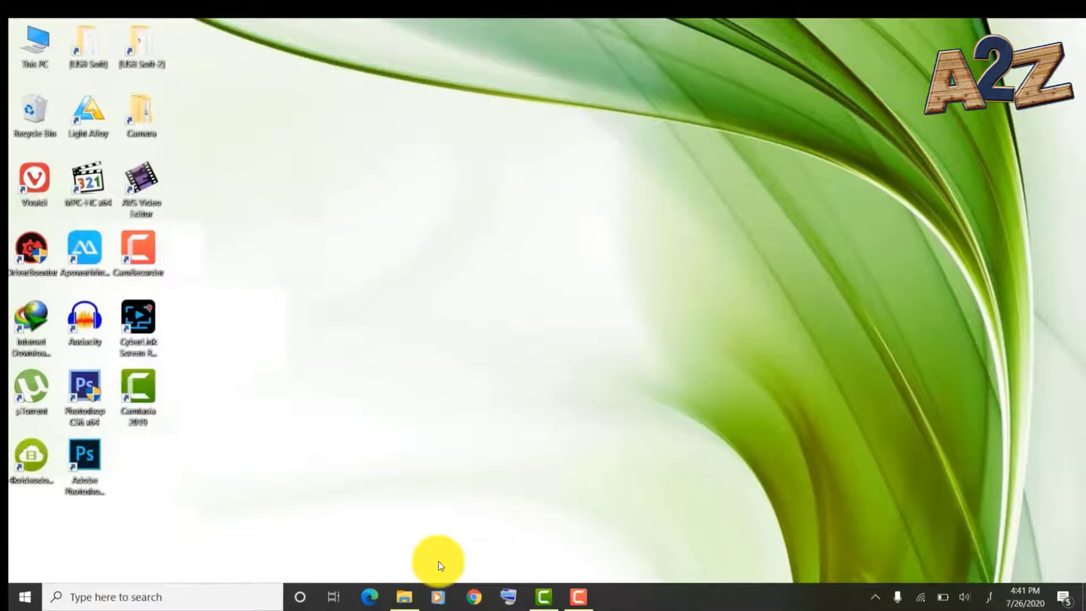
Create a Microsoft Word document in the Urdu folder, keep its default name, and open it in Word
{"action": "left_click", "coordinate": [406, 607]}
{"action": "right_click", "coordinate": [489, 476]}
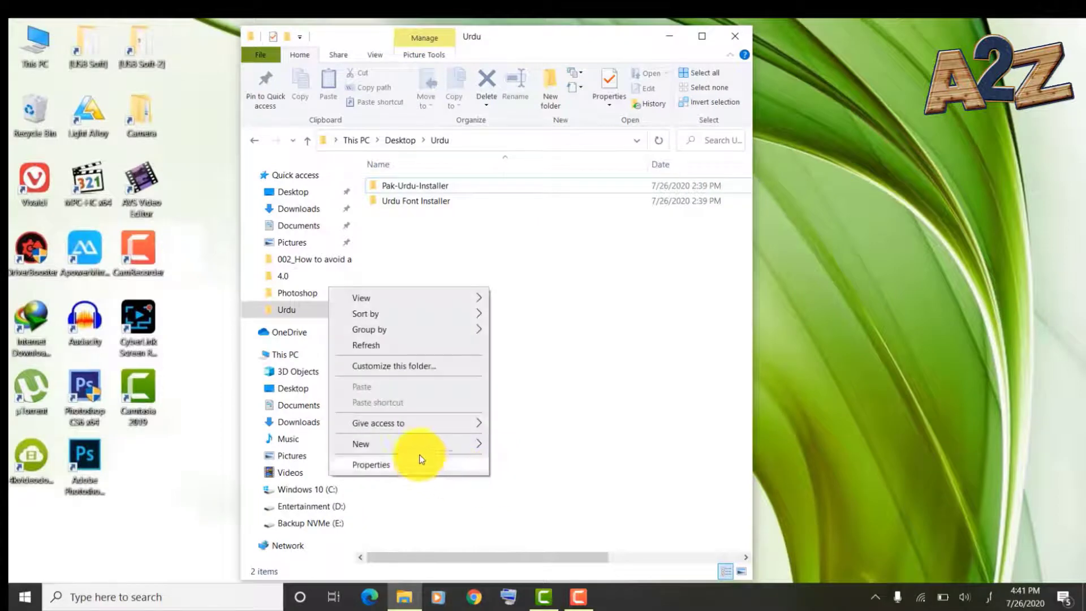
{"action": "mouse_move", "coordinate": [428, 445]}
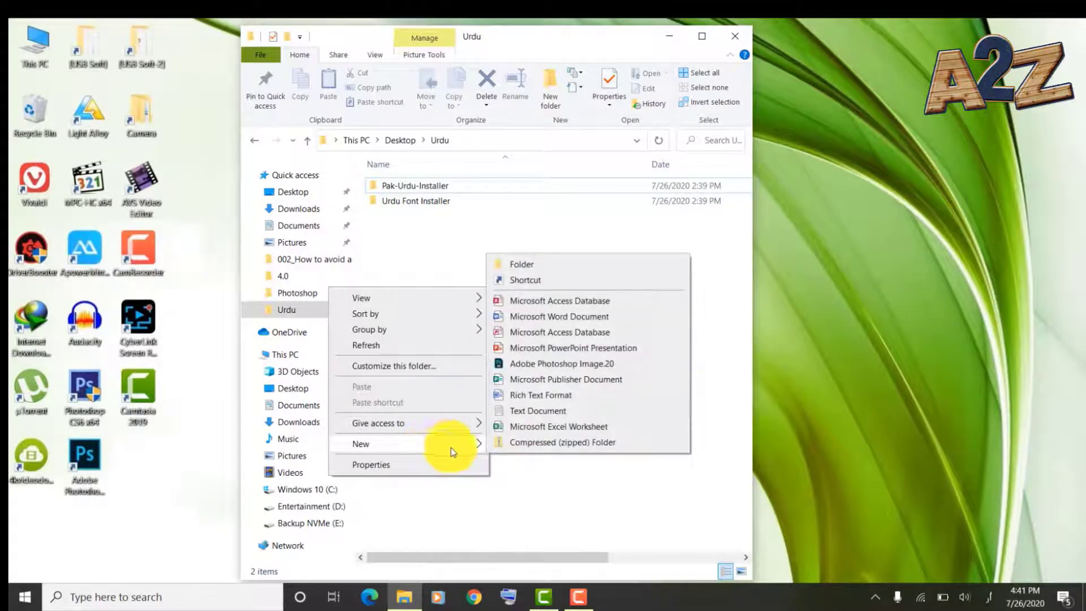
{"action": "left_click", "coordinate": [586, 320]}
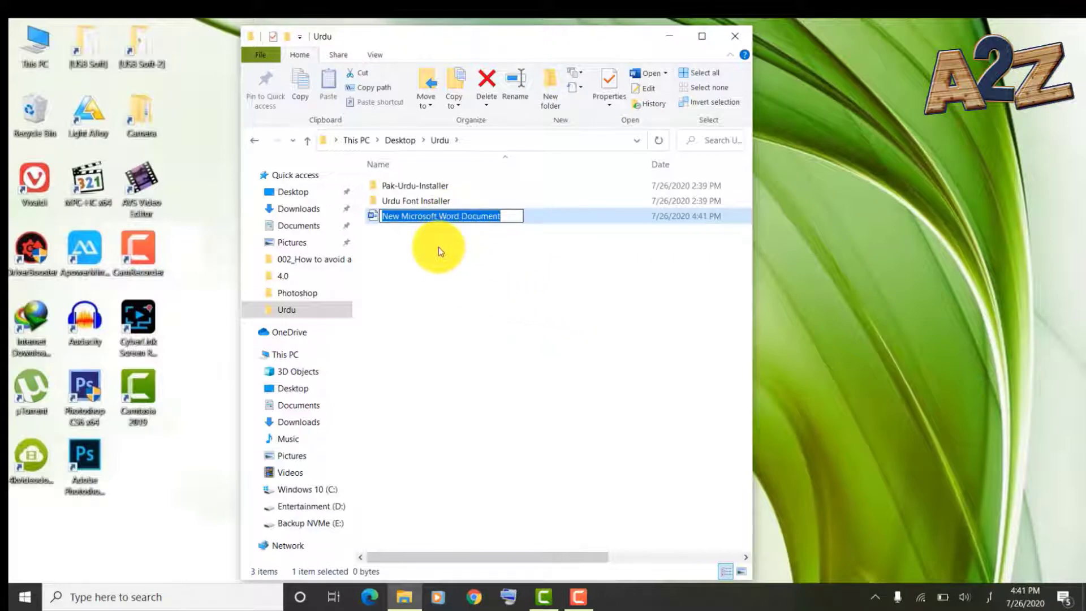
{"action": "key", "text": "Return"}
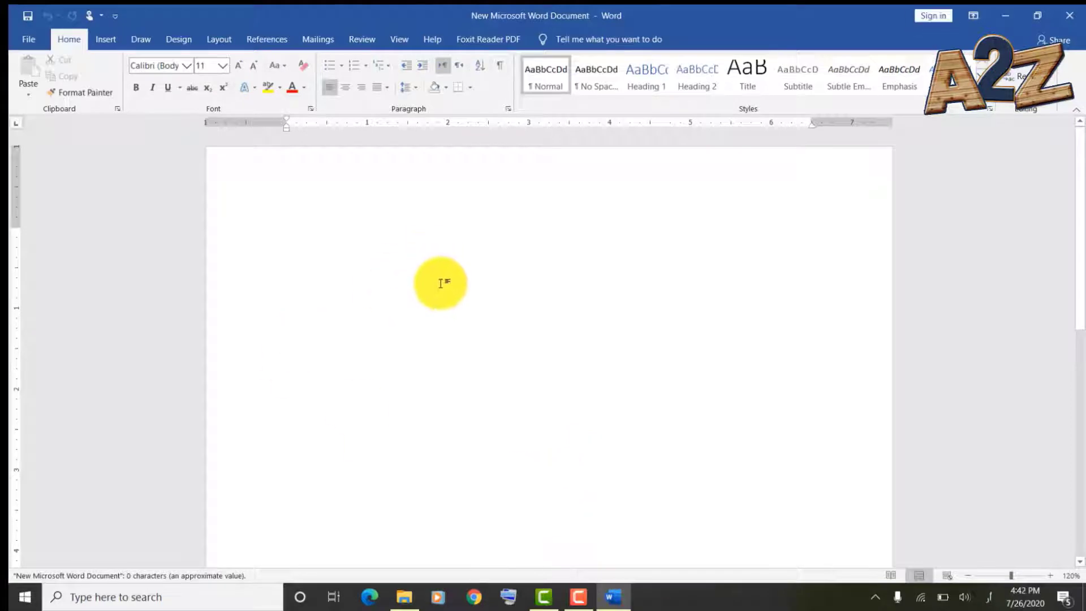
Write the centred Urdu text "پاکستان زنده باد" in the blank document
{"action": "type", "text": "پ"}
{"action": "type", "text": "کستان"}
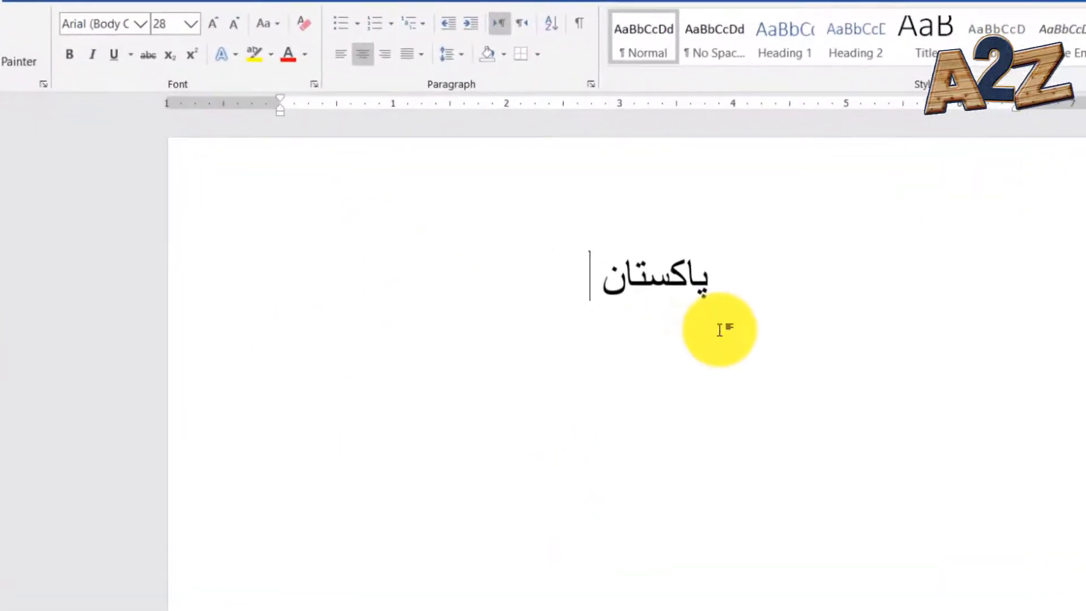
{"action": "type", "text": " زنده "}
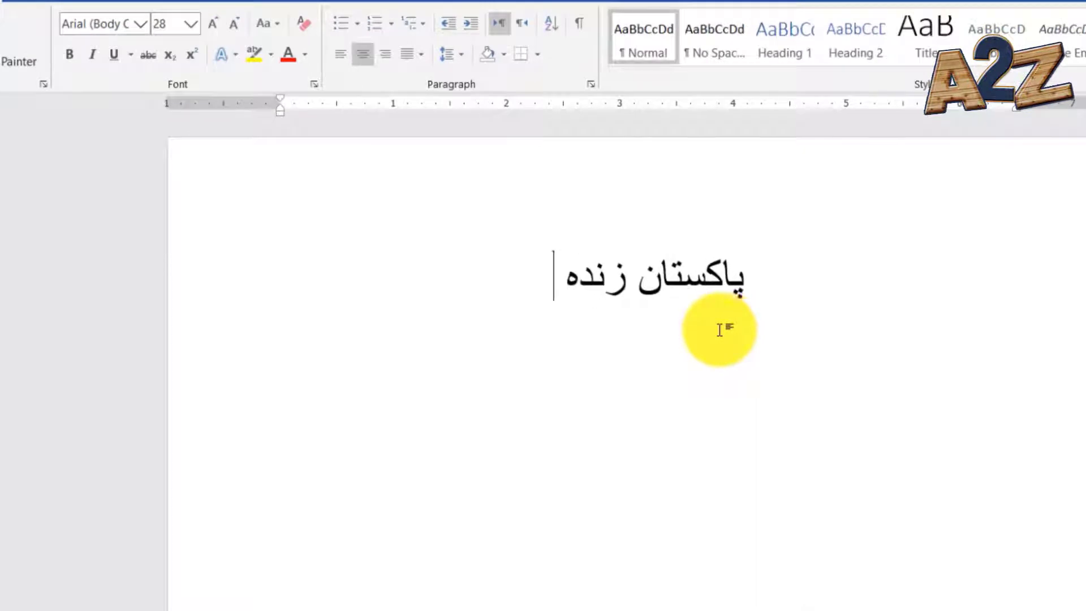
{"action": "type", "text": "باد"}
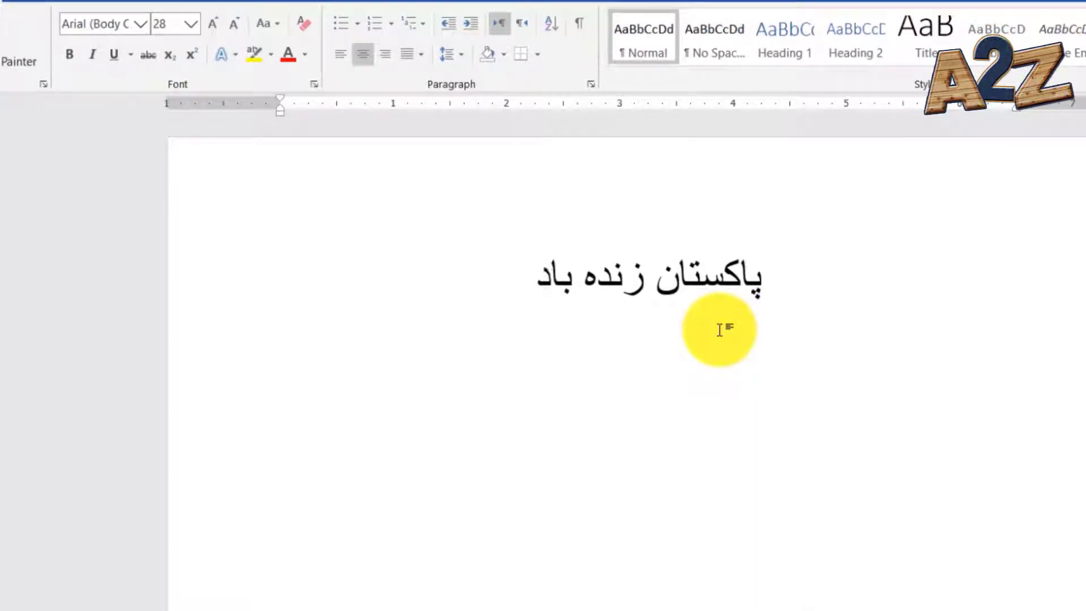
{"action": "double_click", "coordinate": [719, 329]}
{"action": "triple_click", "coordinate": [575, 274]}
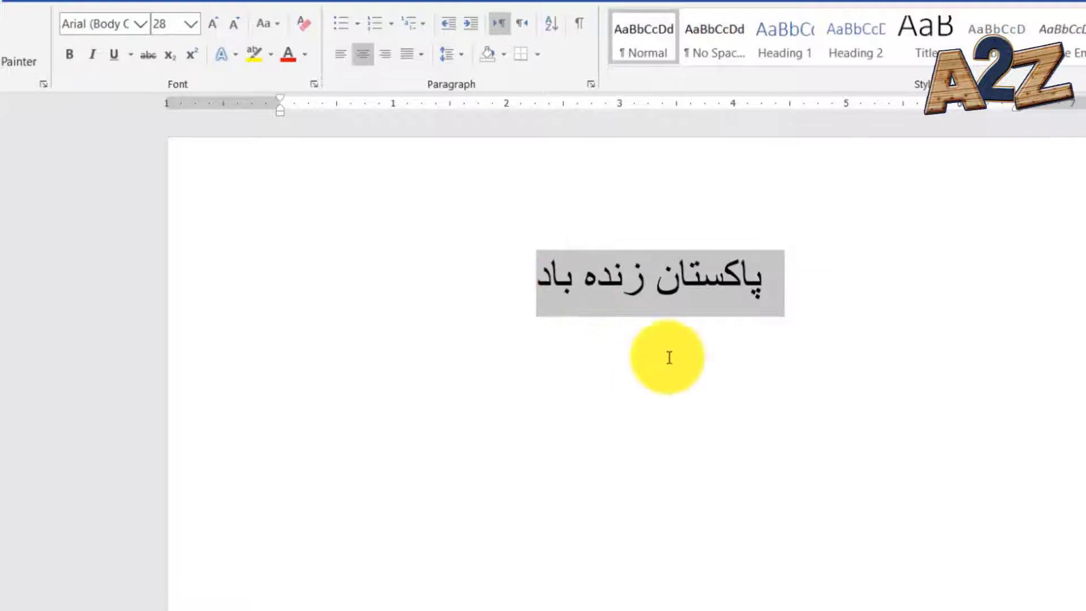
{"action": "left_click", "coordinate": [657, 427]}
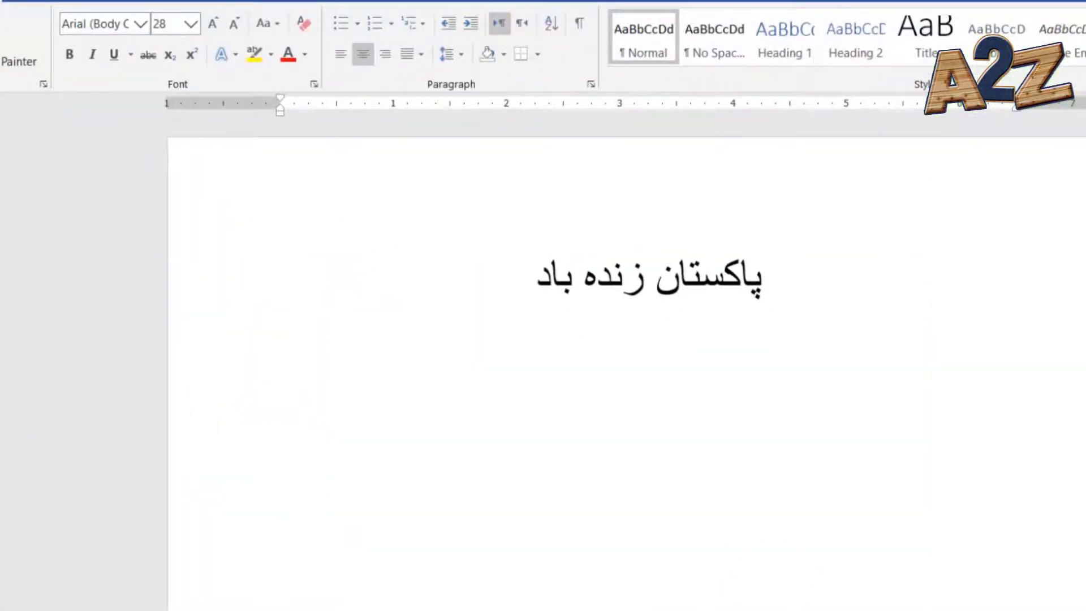
{"action": "left_click", "coordinate": [783, 289]}
Copy the line "پاکستان زنده باد" and paste three more copies of it below
{"action": "left_click", "coordinate": [538, 276]}
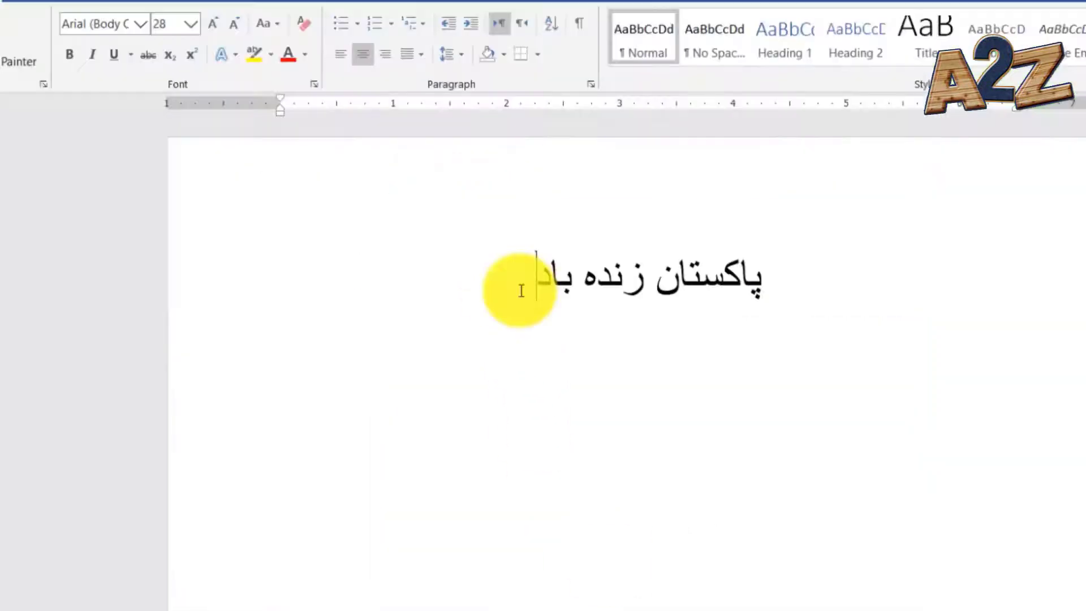
{"action": "key", "text": "ctrl+a"}
{"action": "left_click", "coordinate": [521, 291]}
{"action": "key", "text": "Down"}
{"action": "key", "text": "ctrl+v"}
{"action": "key", "text": "ctrl+v"}
{"action": "key", "text": "ctrl+v"}
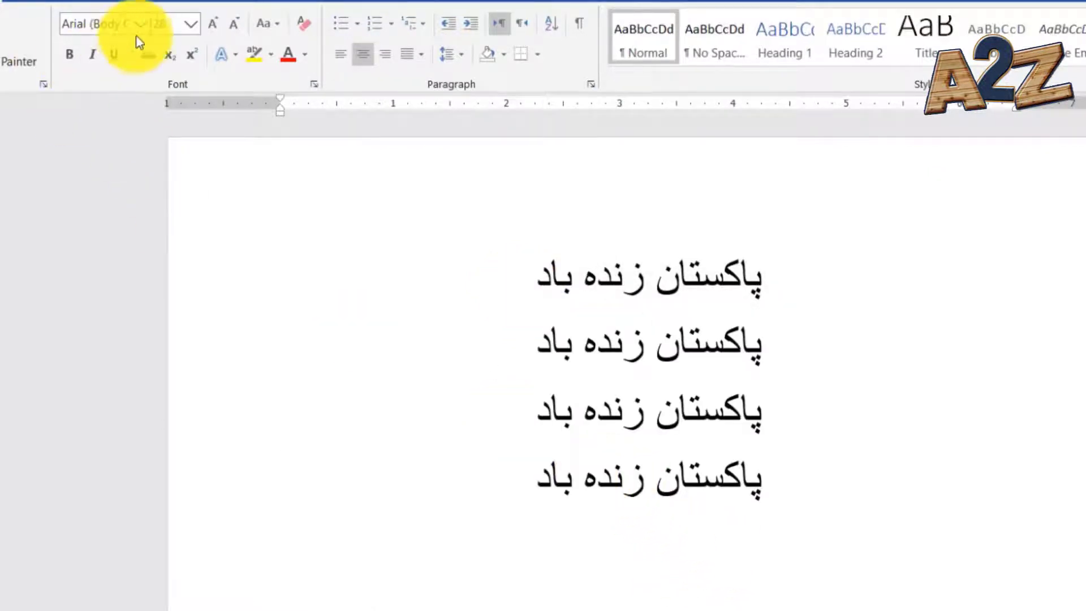
Select the second line of Urdu text and change its font to a lighter Arabic-style typeface
{"action": "left_click", "coordinate": [651, 275]}
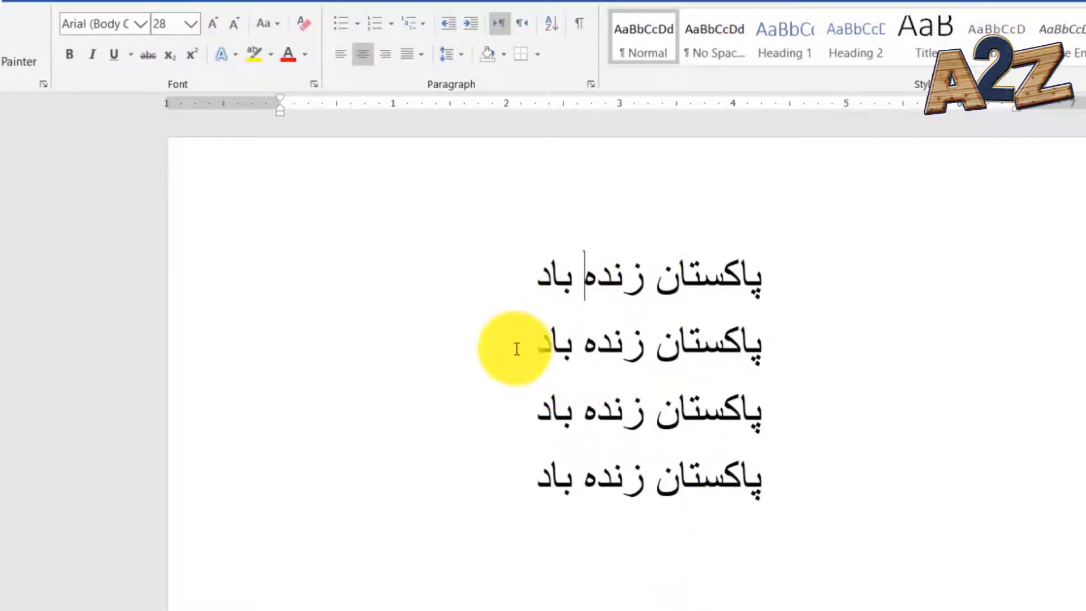
{"action": "left_click_drag", "start_coordinate": [516, 349], "coordinate": [656, 351]}
{"action": "left_click_drag", "start_coordinate": [765, 353], "coordinate": [655, 340]}
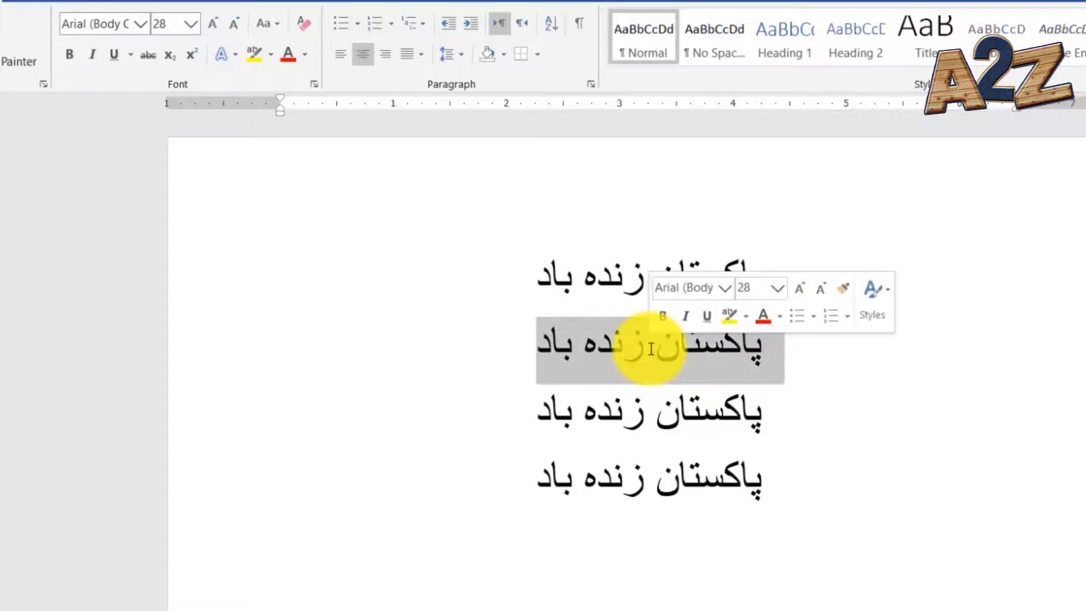
{"action": "left_click", "coordinate": [138, 29]}
{"action": "key", "text": "Escape"}
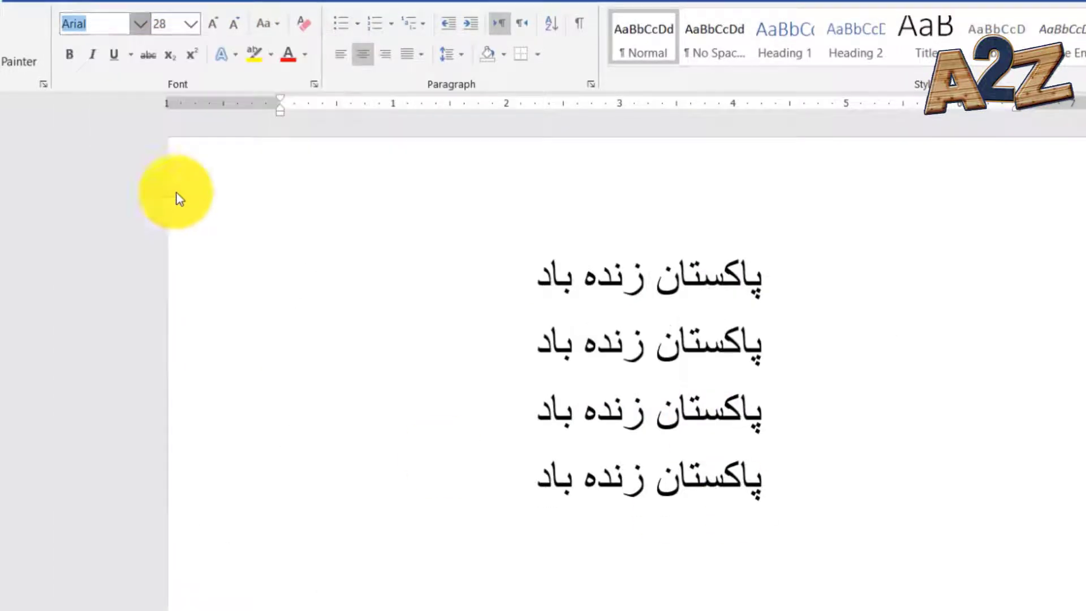
Try Times New Roman on the third line of Urdu text, and settle on the Andalus font
{"action": "triple_click", "coordinate": [625, 402]}
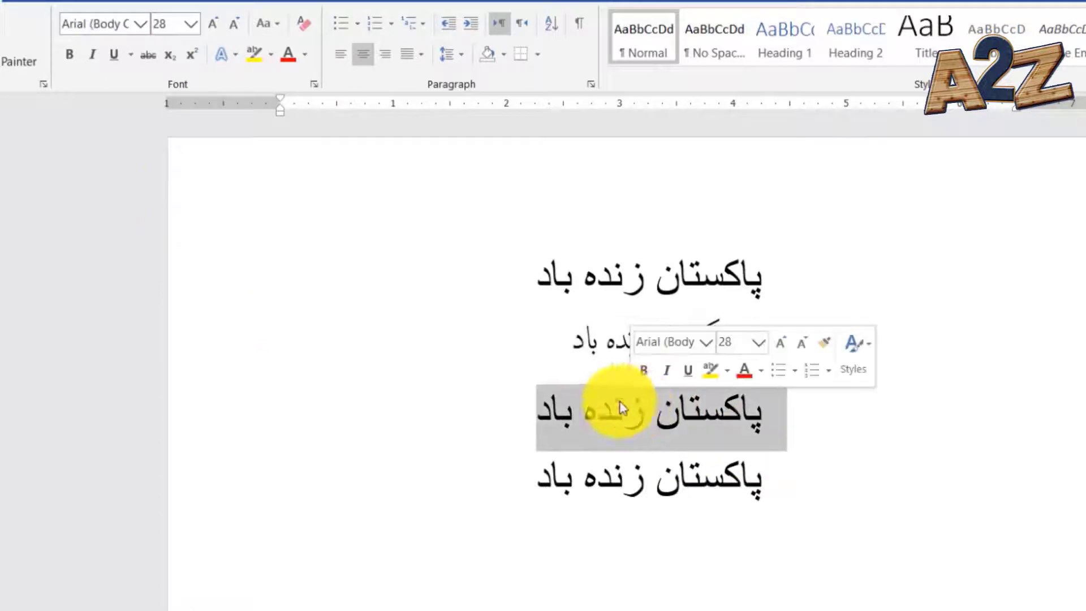
{"action": "left_click", "coordinate": [141, 28]}
{"action": "left_click", "coordinate": [113, 112]}
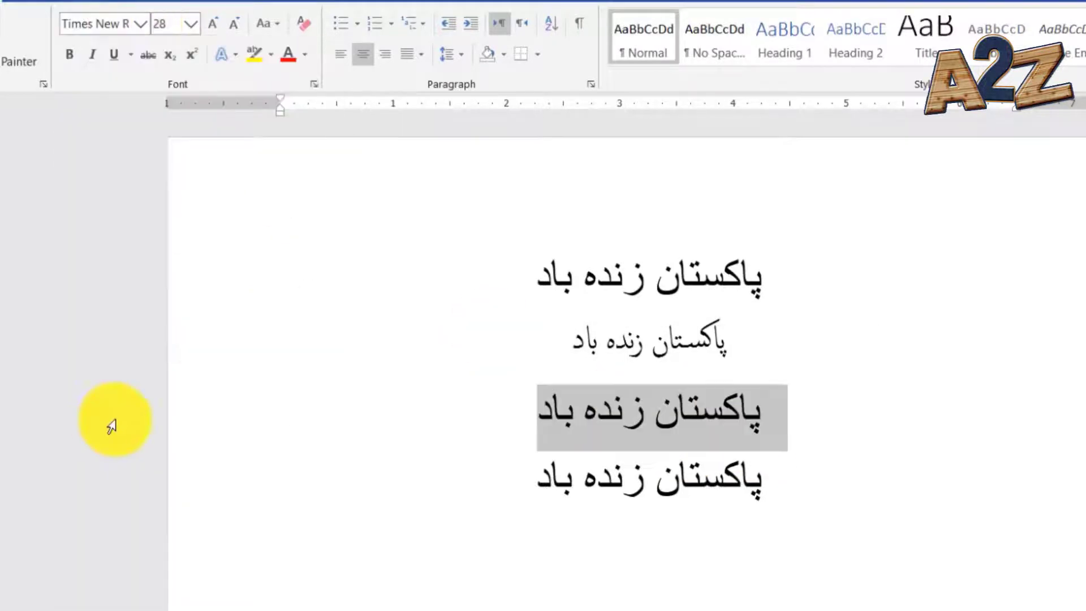
{"action": "left_click", "coordinate": [140, 24]}
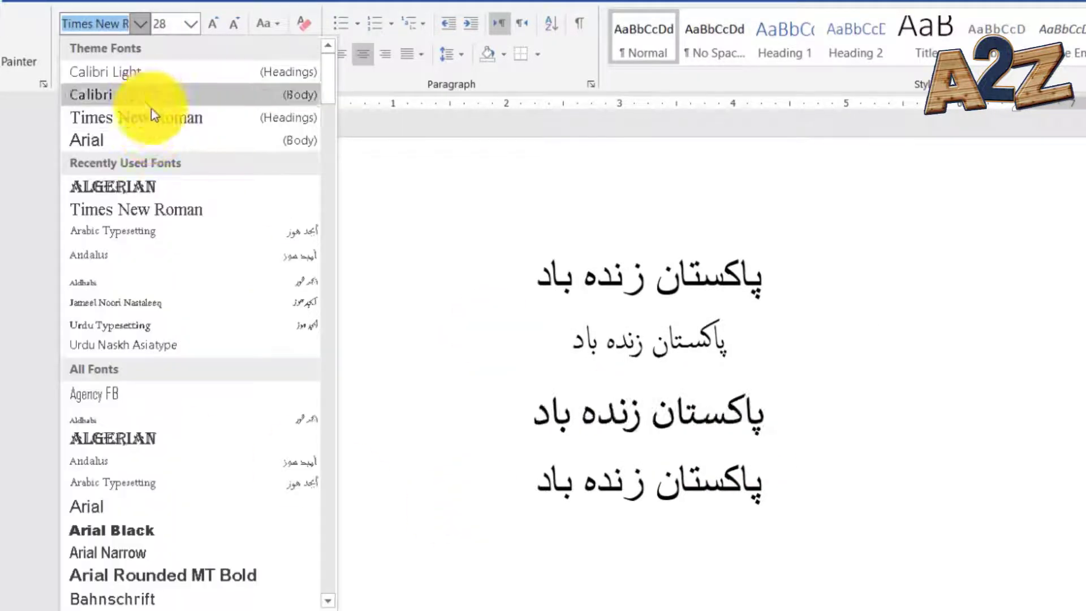
{"action": "left_click", "coordinate": [164, 258]}
Set the font of the fourth line of Urdu text to Jameel Noori Nastaleeq and deselect it
{"action": "double_click", "coordinate": [622, 509]}
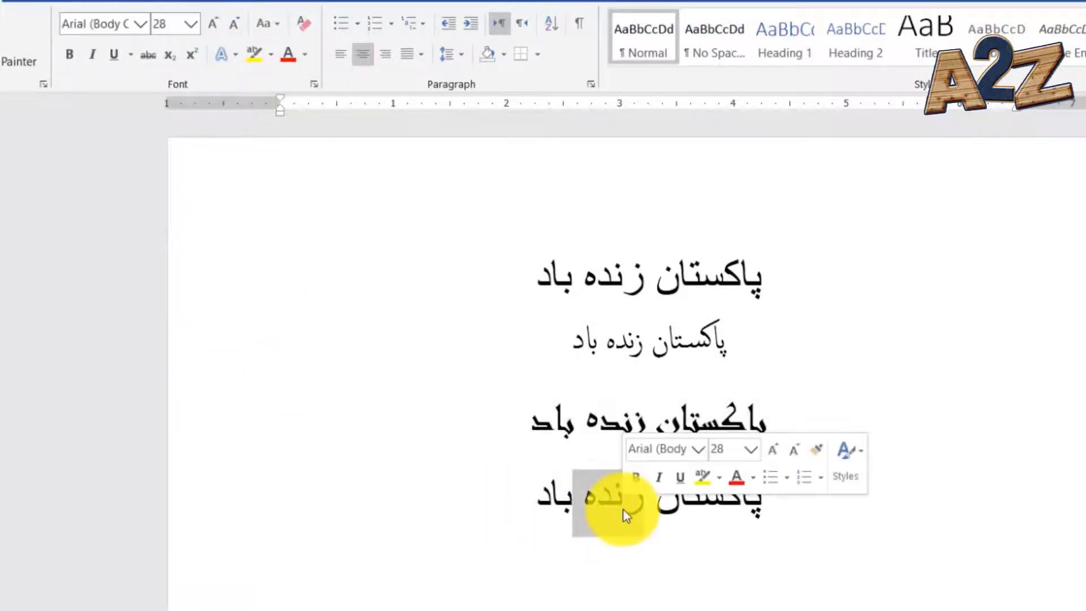
{"action": "triple_click", "coordinate": [687, 506]}
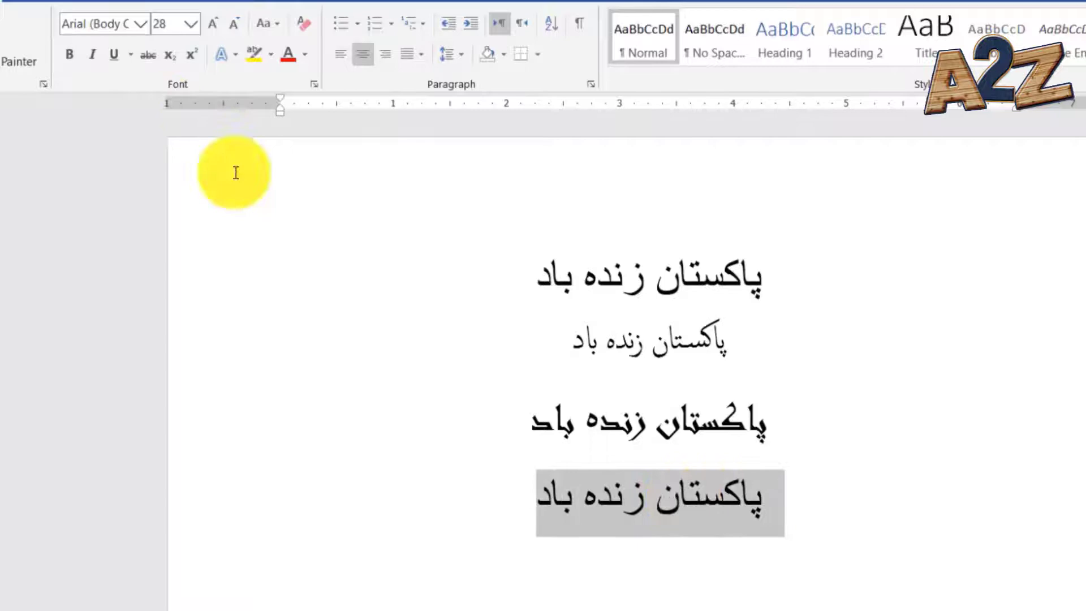
{"action": "left_click", "coordinate": [146, 28]}
{"action": "left_click", "coordinate": [327, 555]}
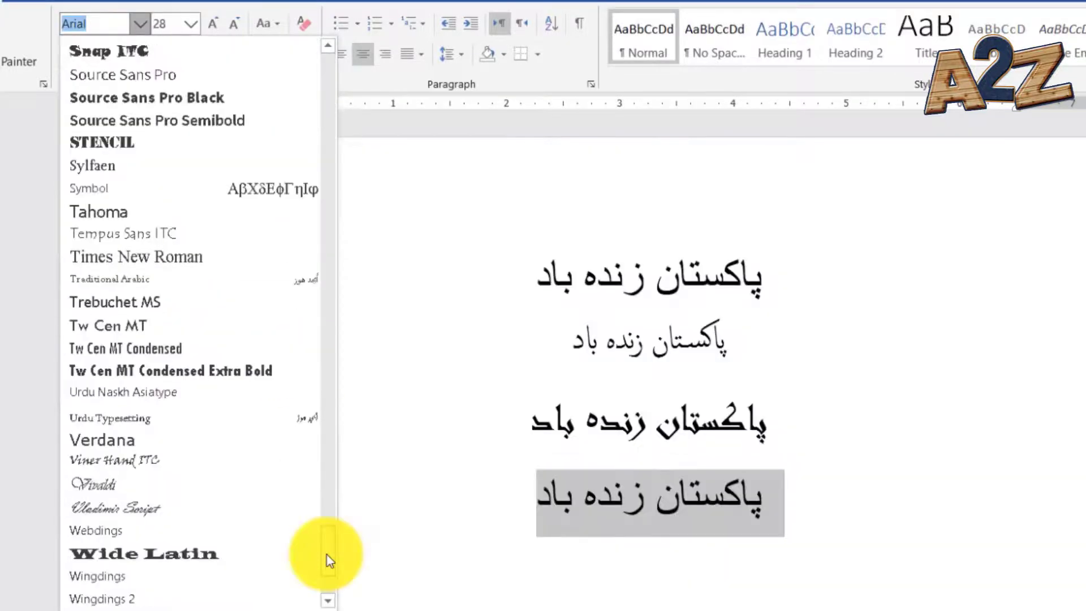
{"action": "left_click_drag", "start_coordinate": [327, 555], "coordinate": [351, 324]}
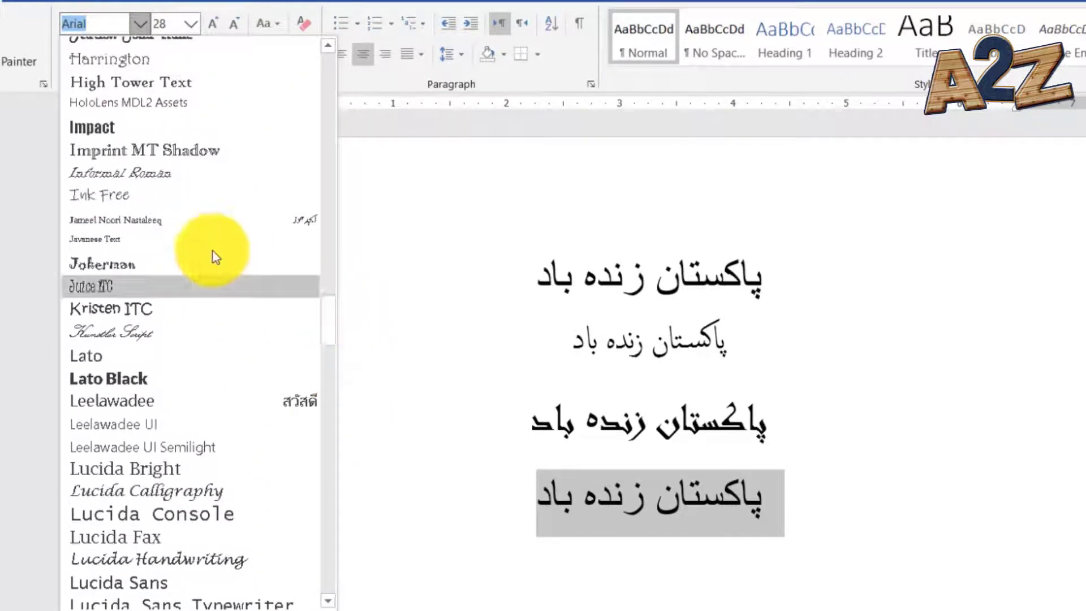
{"action": "left_click", "coordinate": [169, 221]}
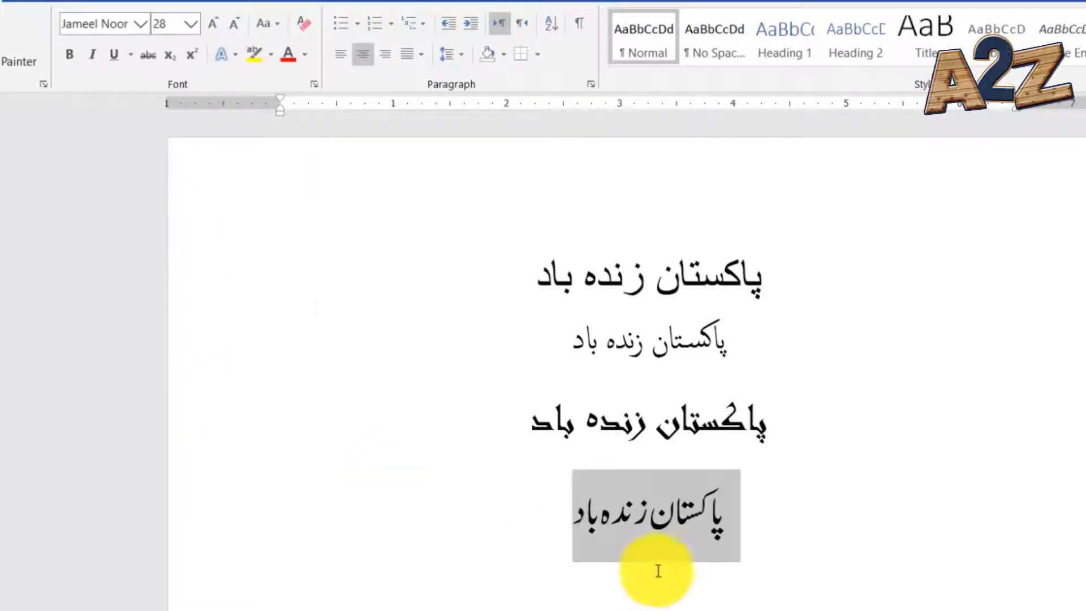
{"action": "left_click", "coordinate": [618, 564]}
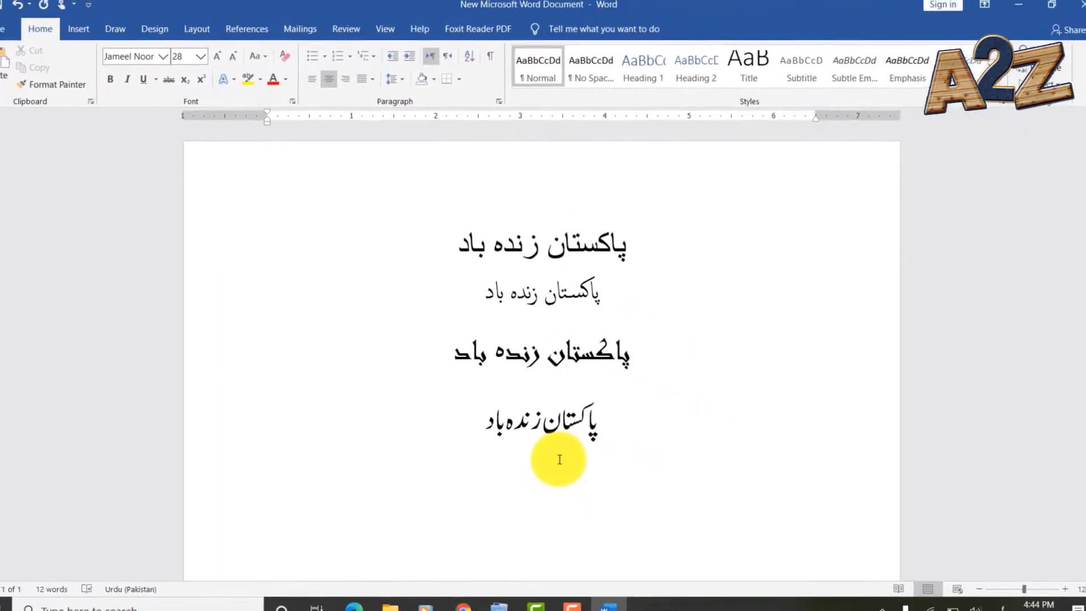
Minimize the Word document and open Paint
{"action": "left_click", "coordinate": [615, 606]}
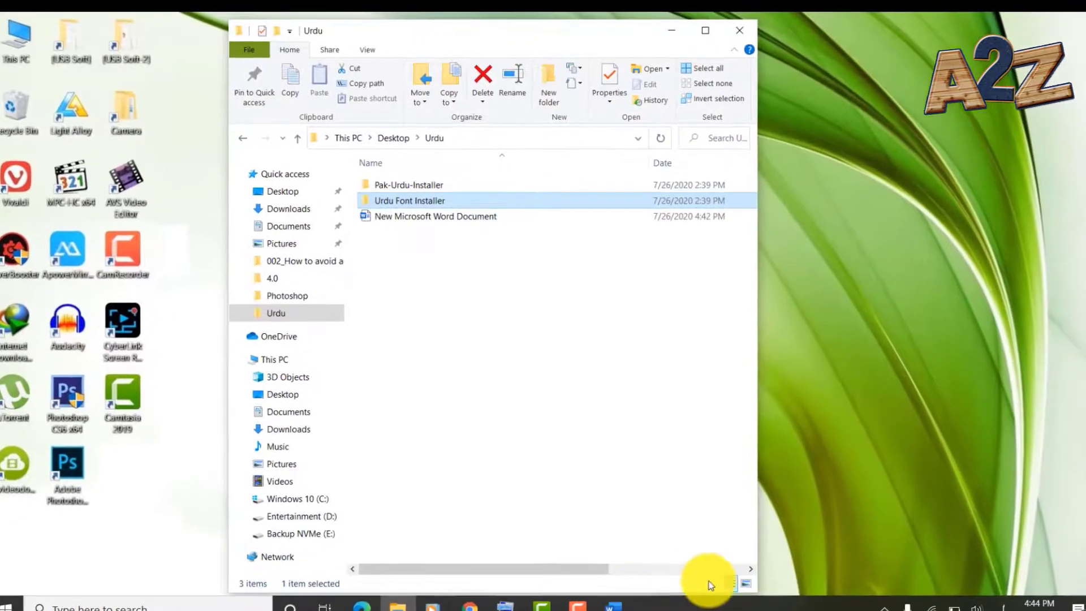
{"action": "left_click", "coordinate": [158, 605]}
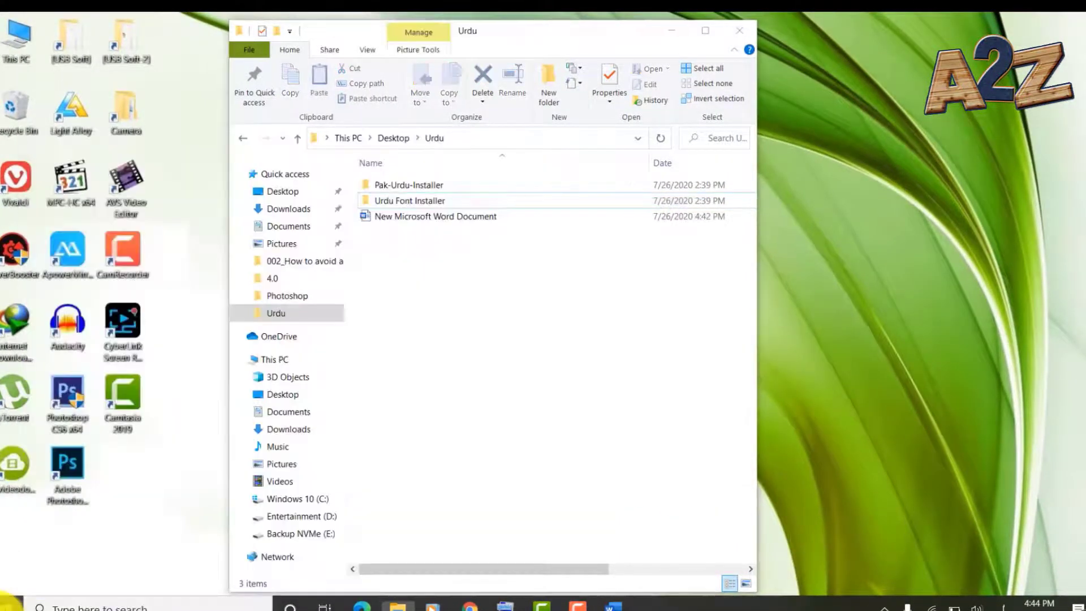
{"action": "left_click", "coordinate": [7, 604]}
{"action": "left_click", "coordinate": [347, 486]}
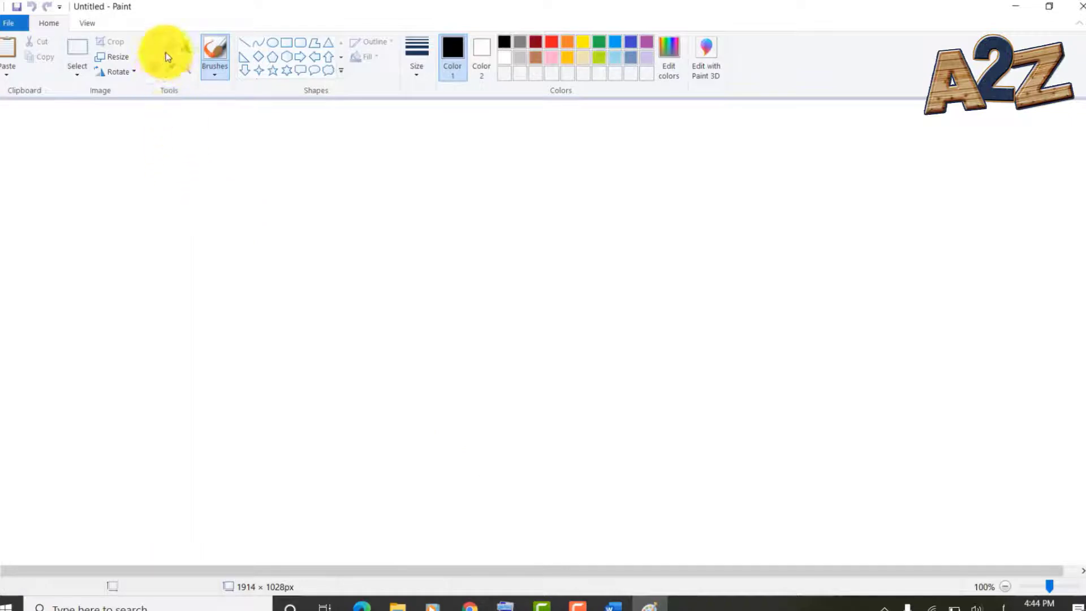
Draw a wide text box in the canvas's upper-left area and write "پاکستان زندہ باد" in it
{"action": "left_click", "coordinate": [186, 48]}
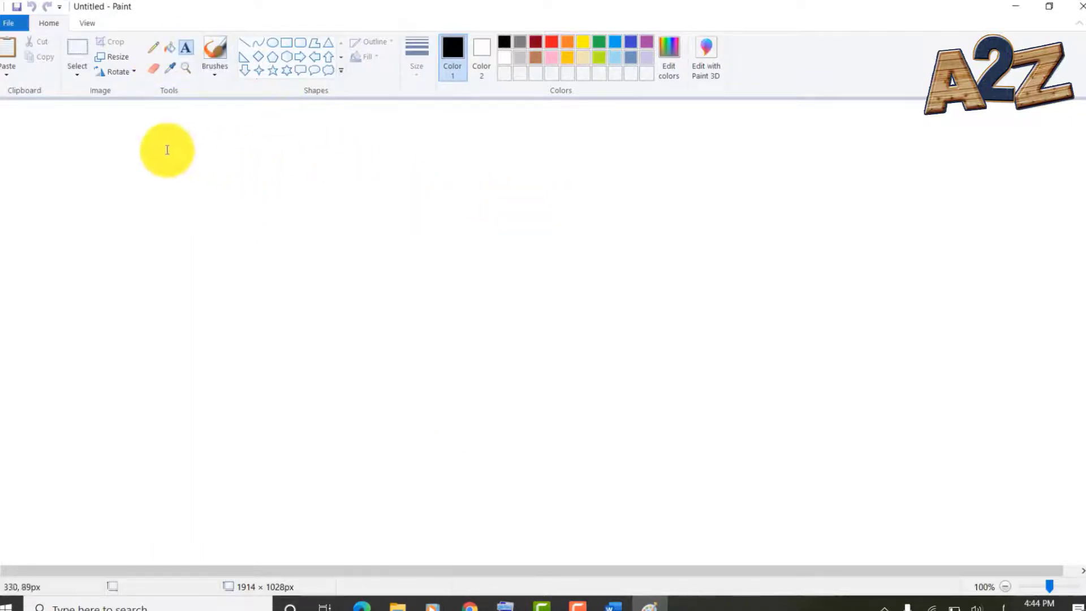
{"action": "left_click_drag", "start_coordinate": [137, 138], "coordinate": [662, 348]}
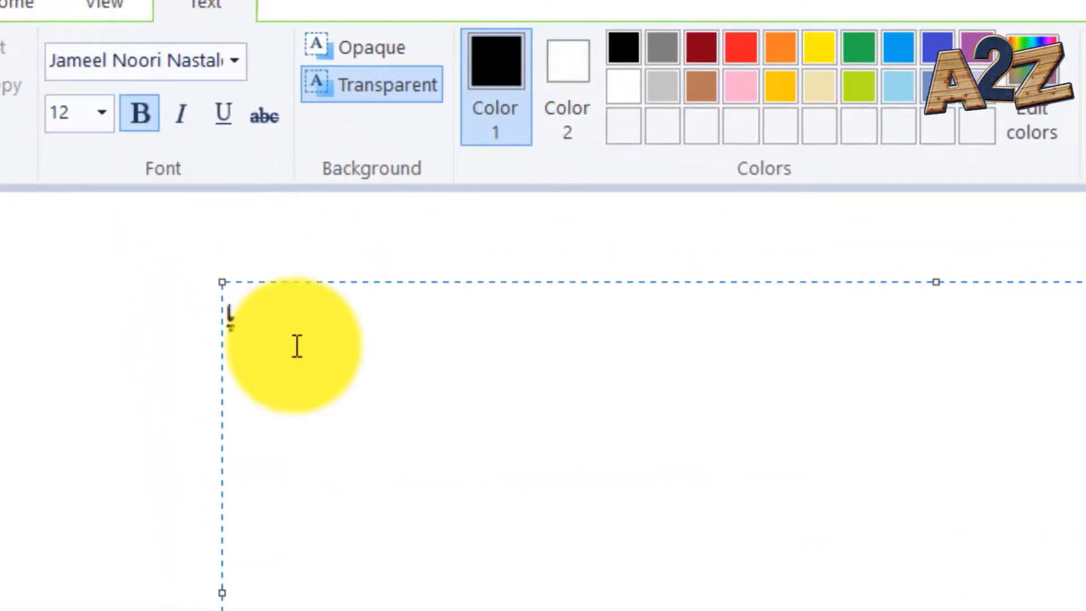
{"action": "type", "text": "پاکستان"}
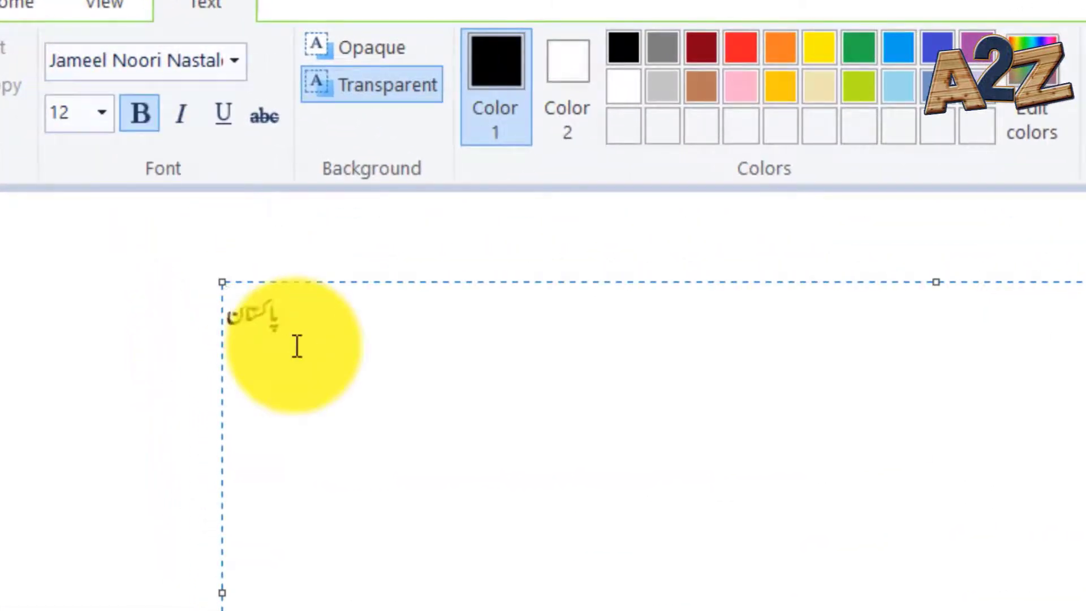
{"action": "type", "text": " زندہ"}
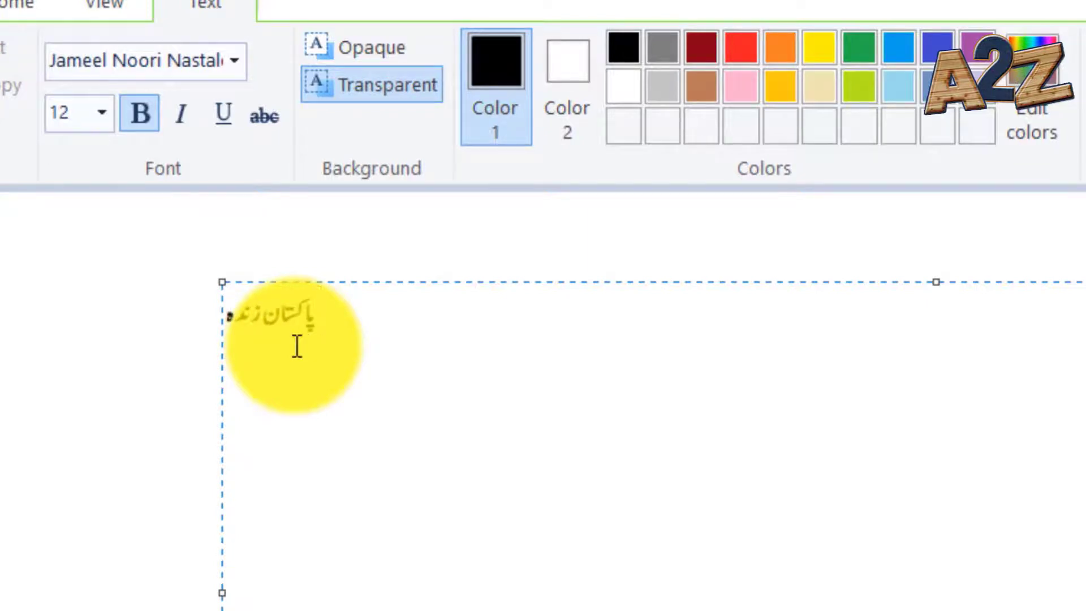
{"action": "type", "text": " باد"}
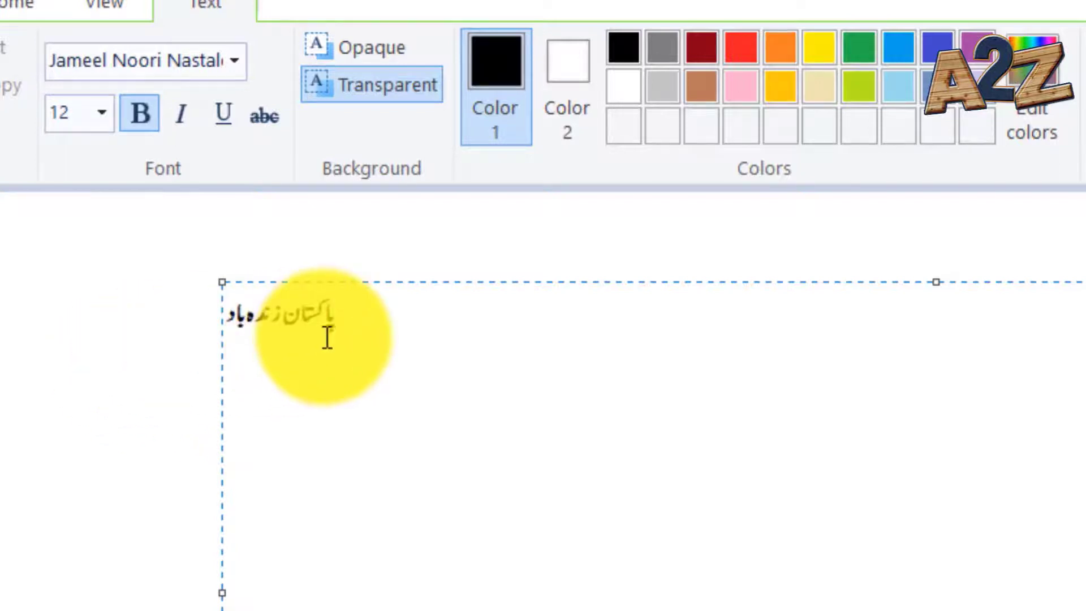
Set the font size of the whole Urdu phrase on the canvas to 72
{"action": "left_click", "coordinate": [283, 322]}
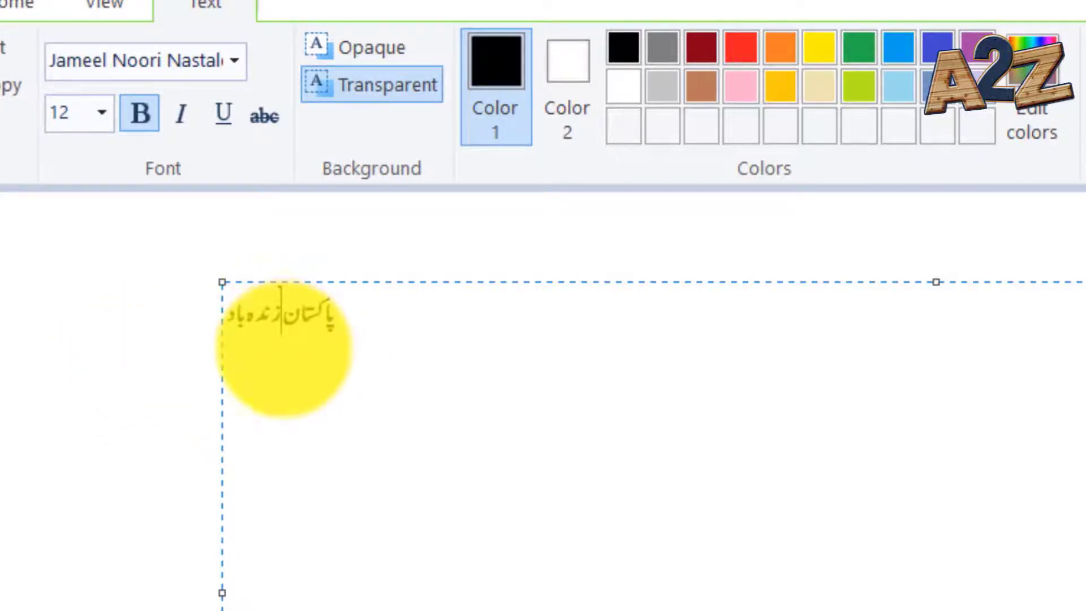
{"action": "triple_click", "coordinate": [289, 304]}
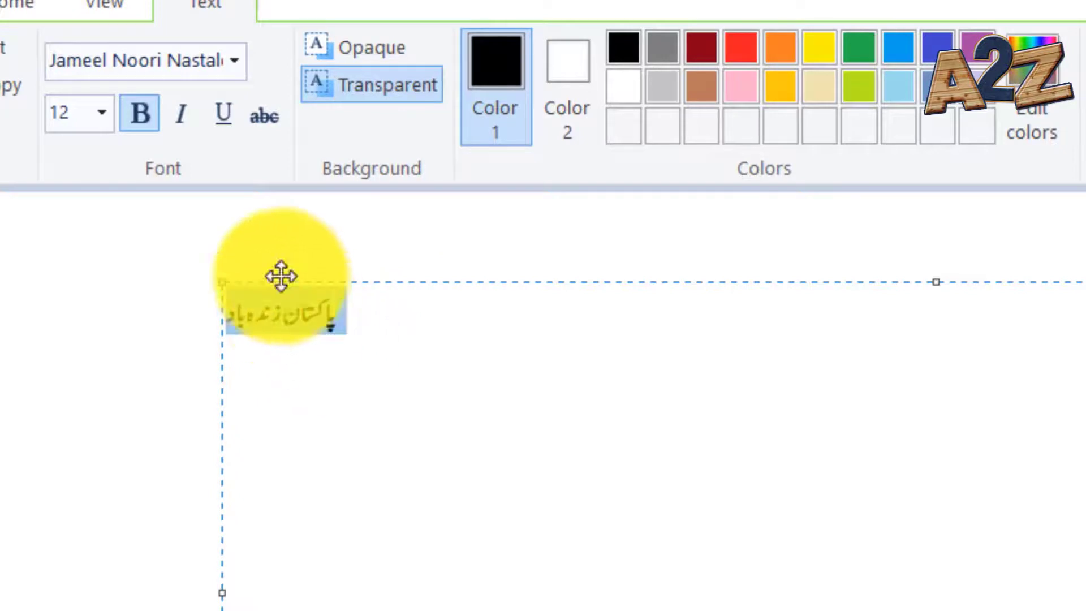
{"action": "left_click", "coordinate": [103, 115]}
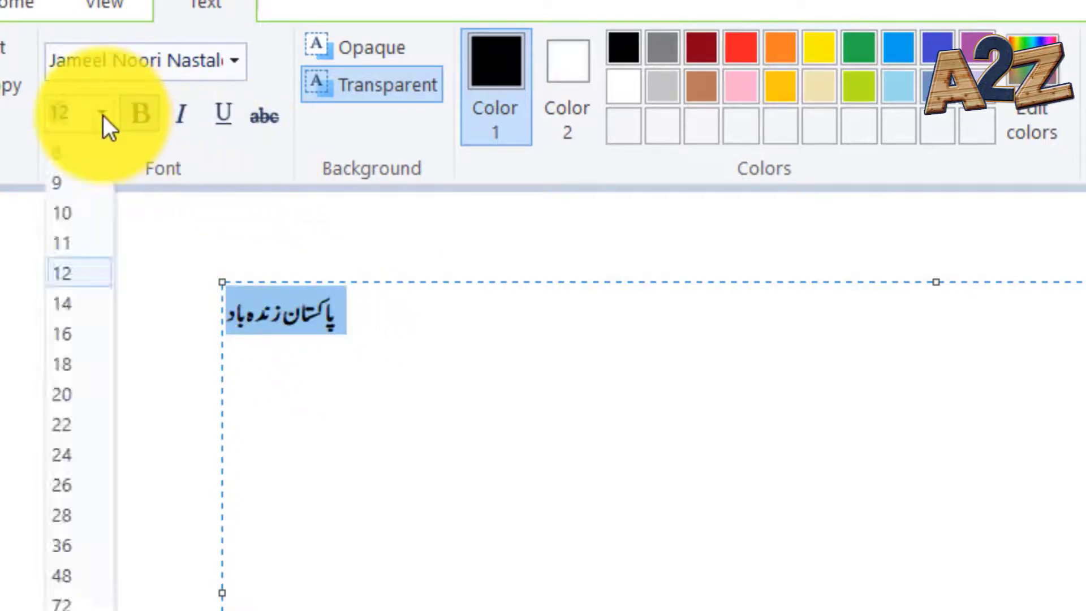
{"action": "left_click", "coordinate": [85, 601]}
{"action": "left_click", "coordinate": [565, 485]}
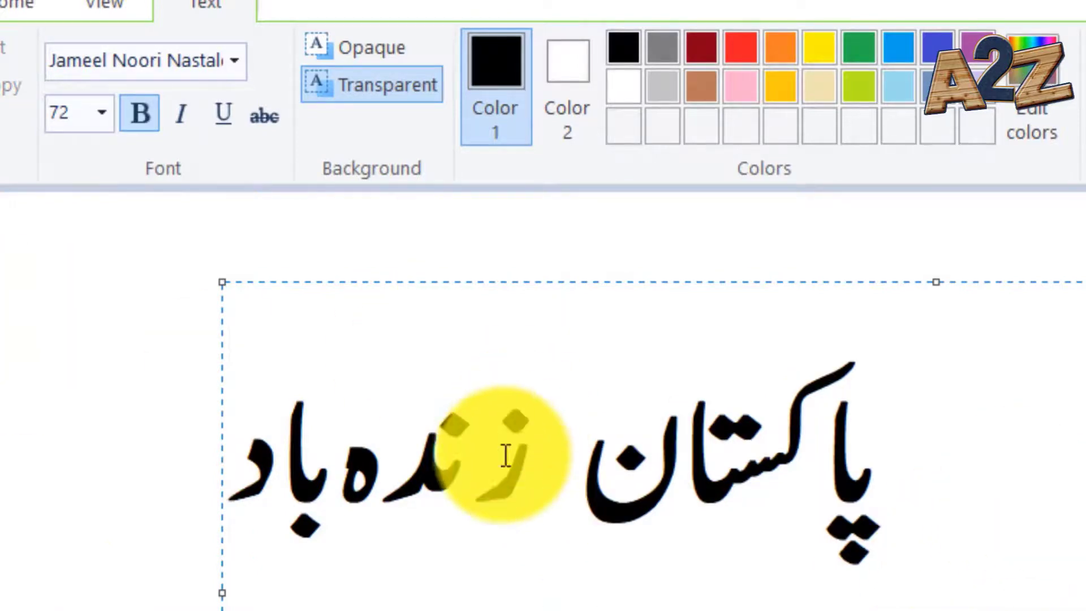
Try red on the whole Urdu phrase, settle on green, and commit the text to the canvas
{"action": "key", "text": "ctrl+a"}
{"action": "left_click", "coordinate": [742, 48]}
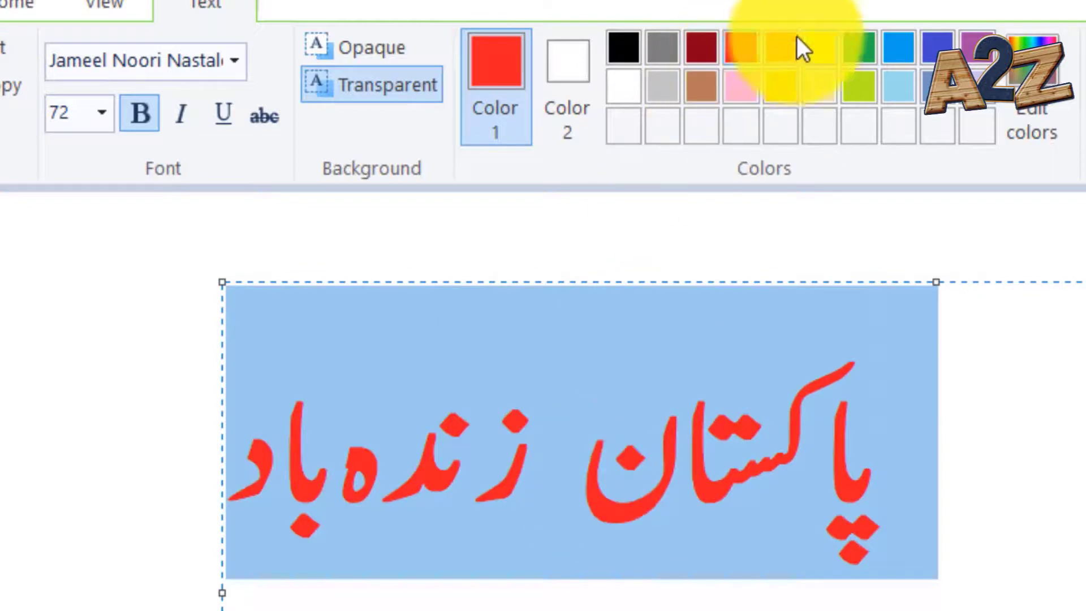
{"action": "left_click", "coordinate": [858, 47]}
{"action": "left_click", "coordinate": [896, 601]}
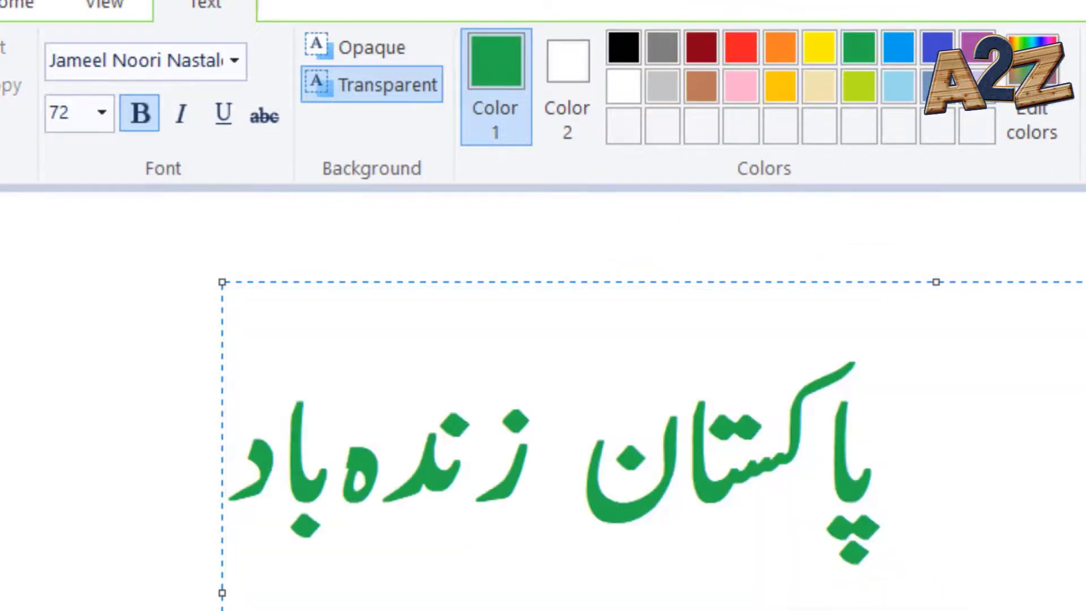
{"action": "left_click", "coordinate": [836, 451]}
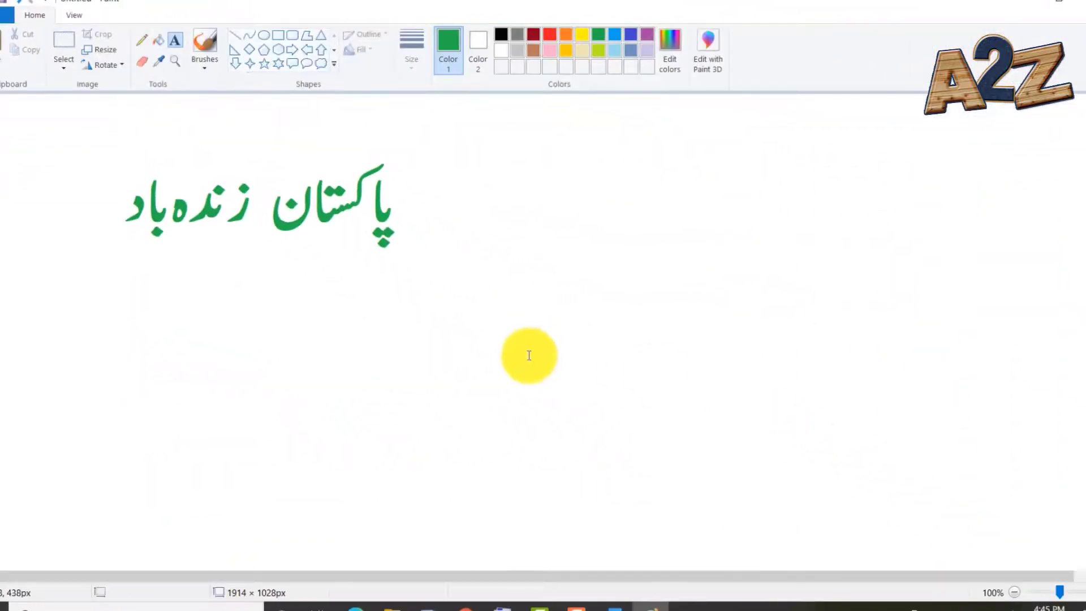
Minimize Paint and the Urdu folder window to show the desktop
{"action": "scroll", "coordinate": [529, 355], "scroll_direction": "down", "scroll_amount": 1}
{"action": "left_click", "coordinate": [650, 607]}
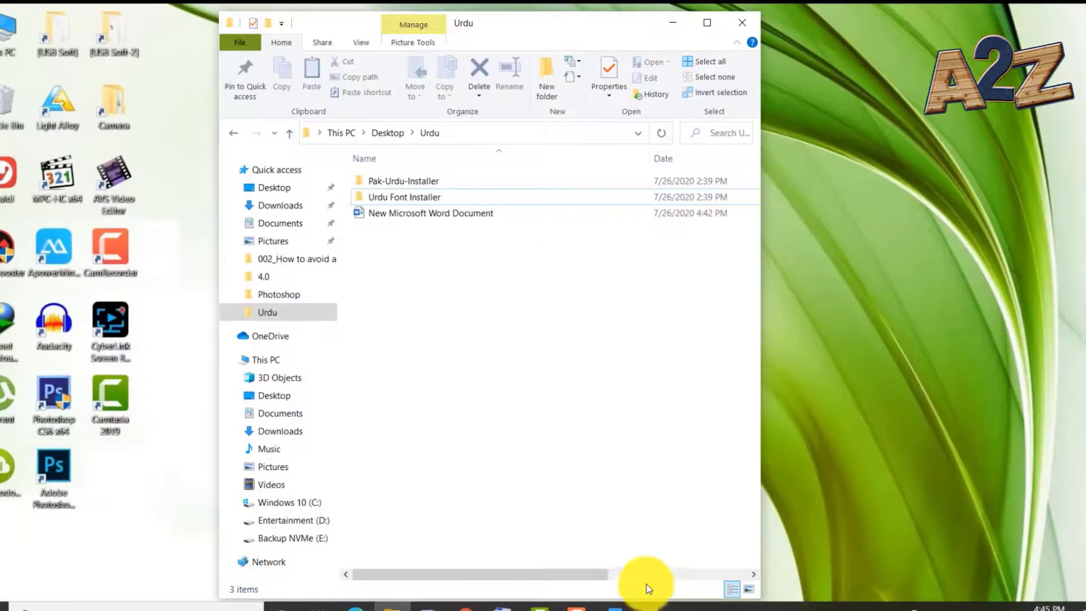
{"action": "left_click", "coordinate": [674, 26]}
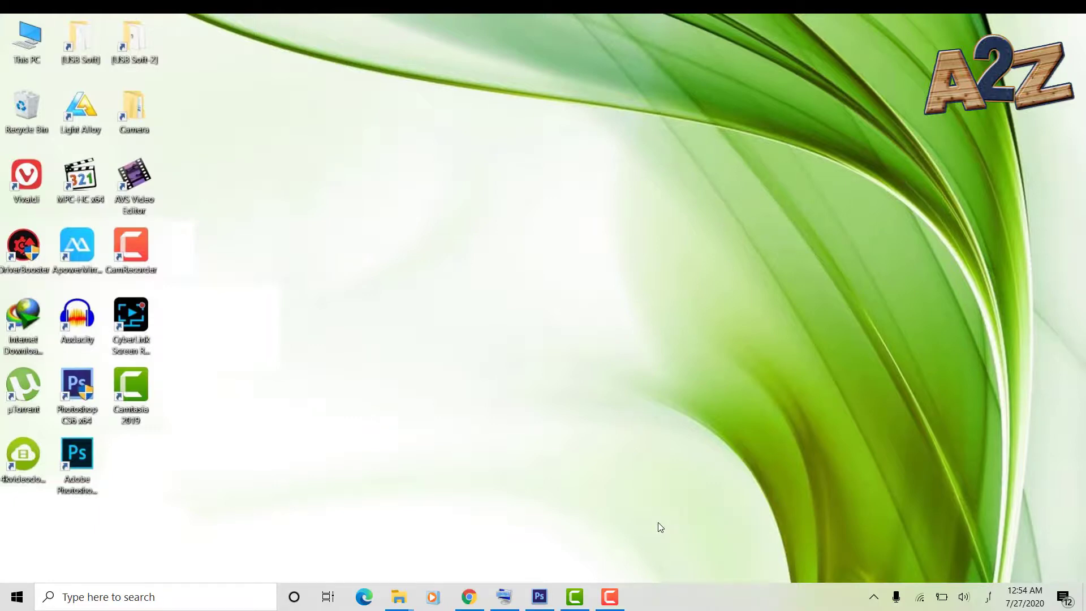
Search Windows for the On-Screen Keyboard, open it, and place it in the lower part of the desktop
{"action": "key", "text": "super"}
{"action": "type", "text": "on sc"}
{"action": "key", "text": "Return"}
{"action": "left_click_drag", "start_coordinate": [618, 252], "coordinate": [596, 343]}
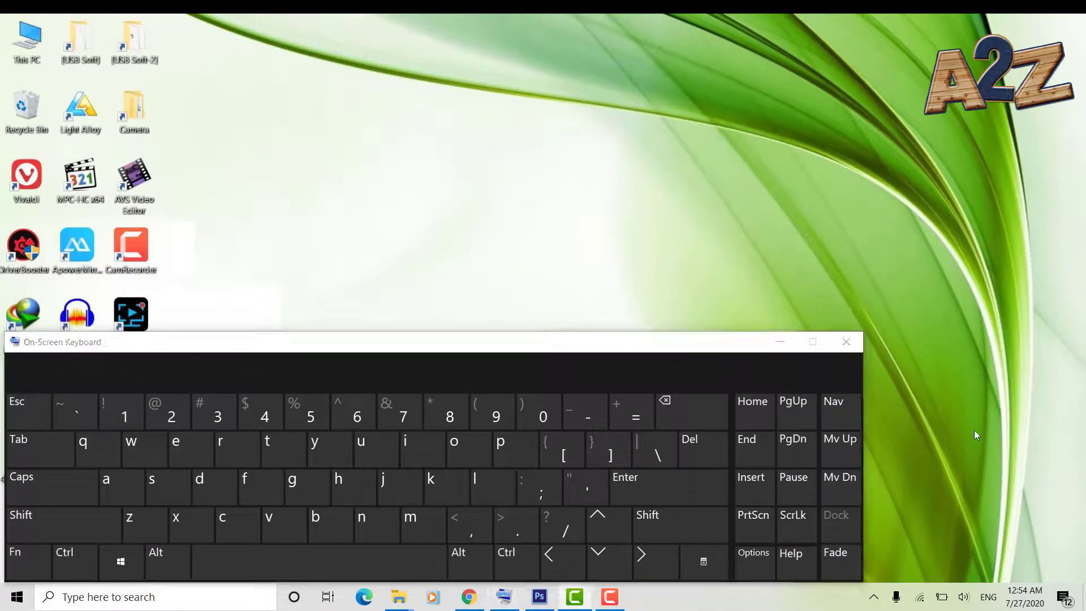
Toggle the input language repeatedly between English (United States) and Urdu (Pakistan), ending on Urdu
{"action": "key", "text": "super+space"}
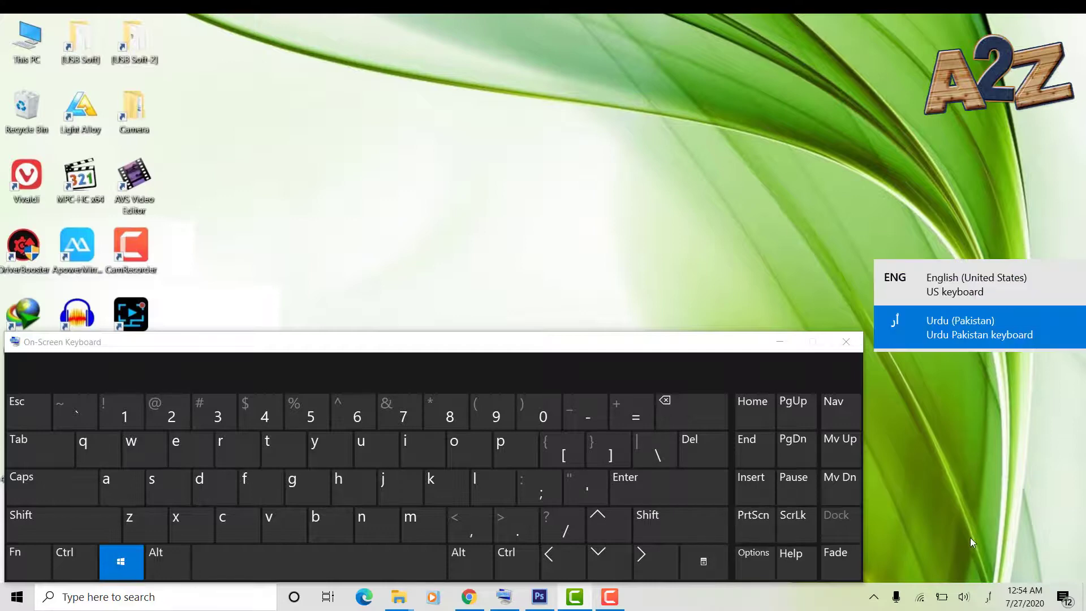
{"action": "key", "text": "super+space"}
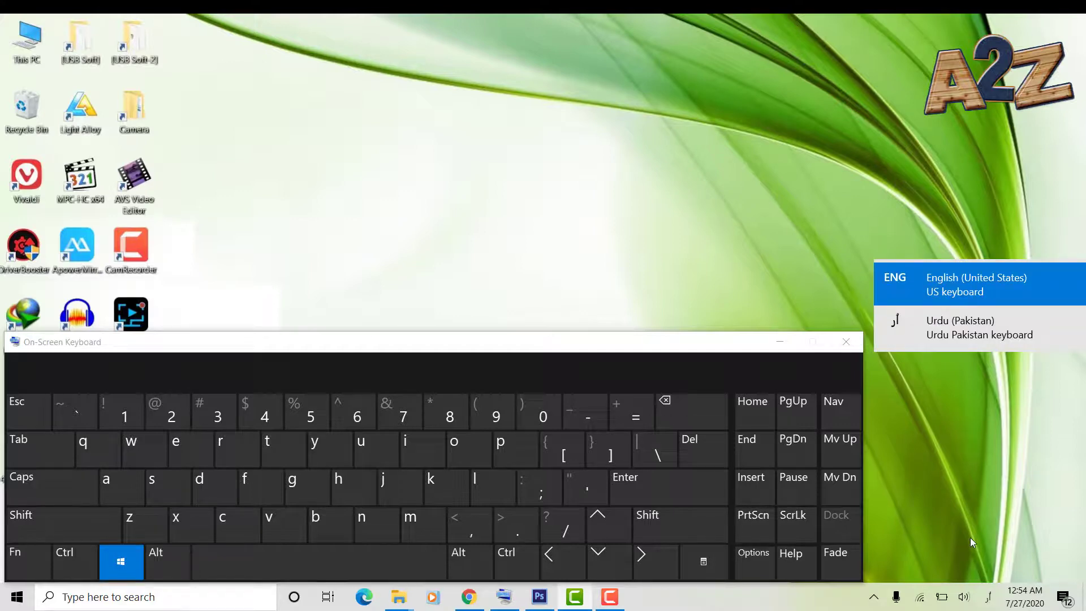
{"action": "key", "text": "super+space"}
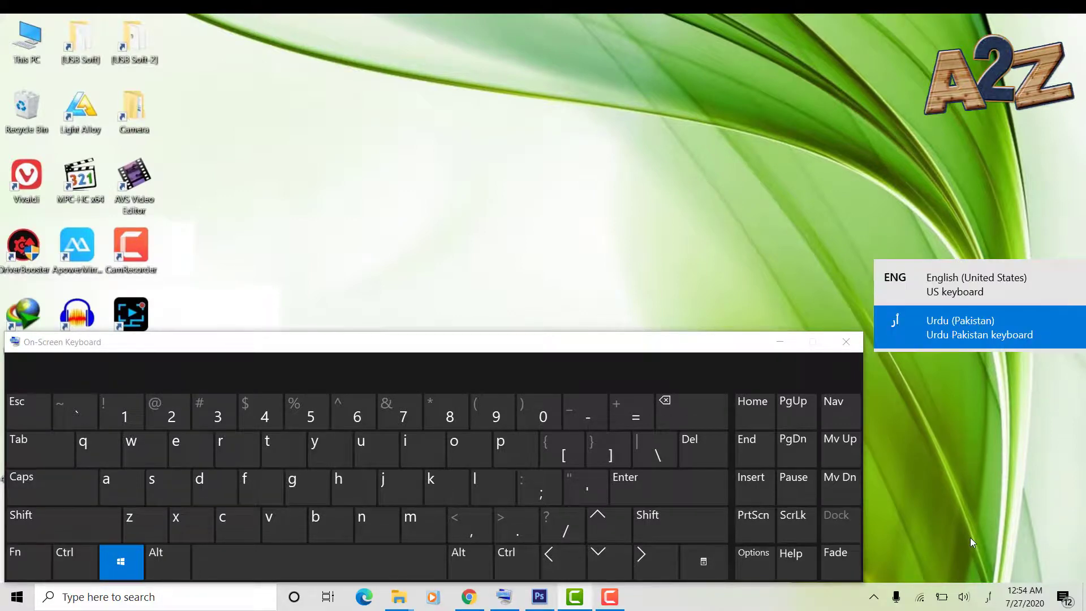
{"action": "key", "text": "super+space"}
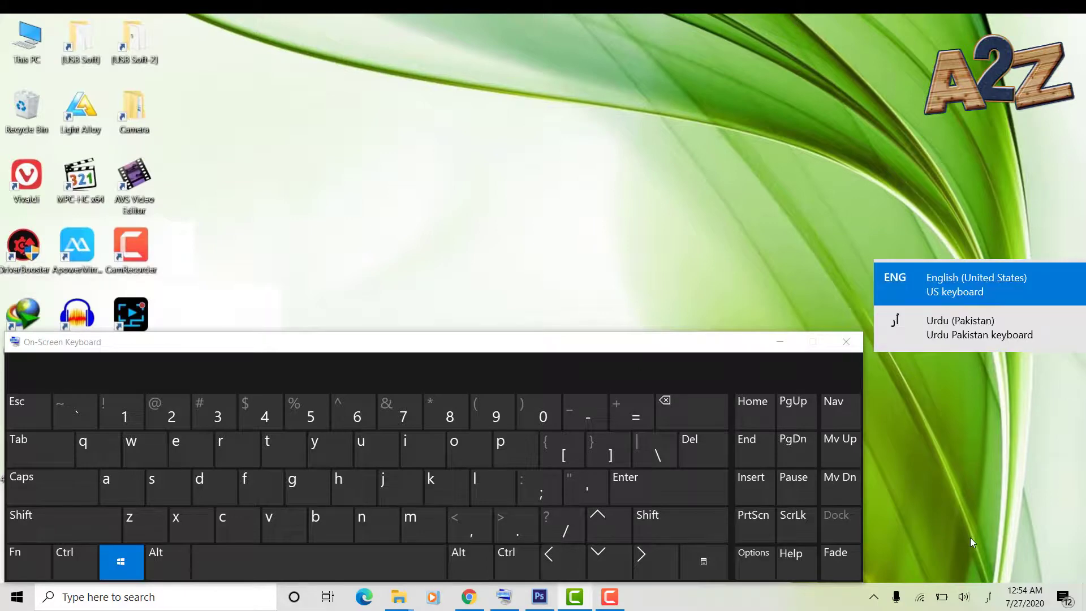
{"action": "key", "text": "super+space"}
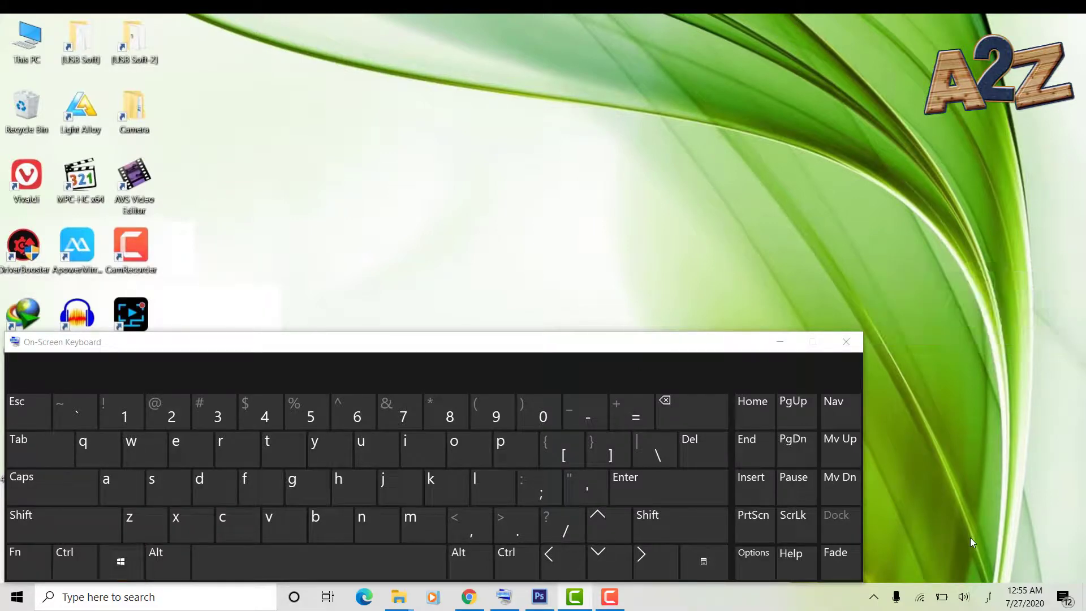
{"action": "left_click", "coordinate": [354, 490]}
{"action": "left_click", "coordinate": [376, 449]}
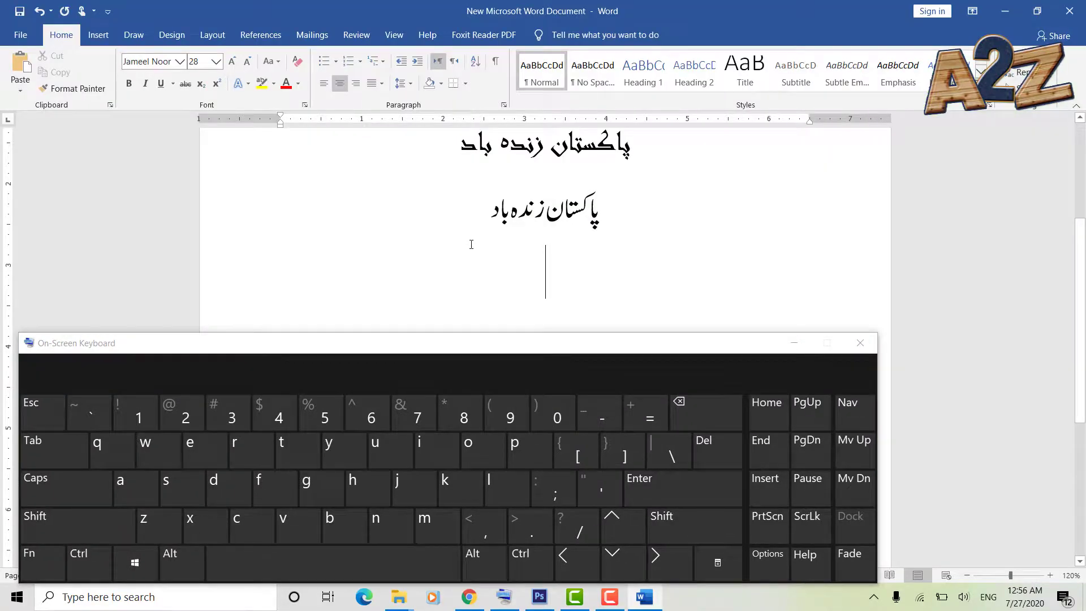
Write "Pakistan zinda baad" in English on the empty line below the Urdu phrases in the Word document
{"action": "type", "text": "pakistan"}
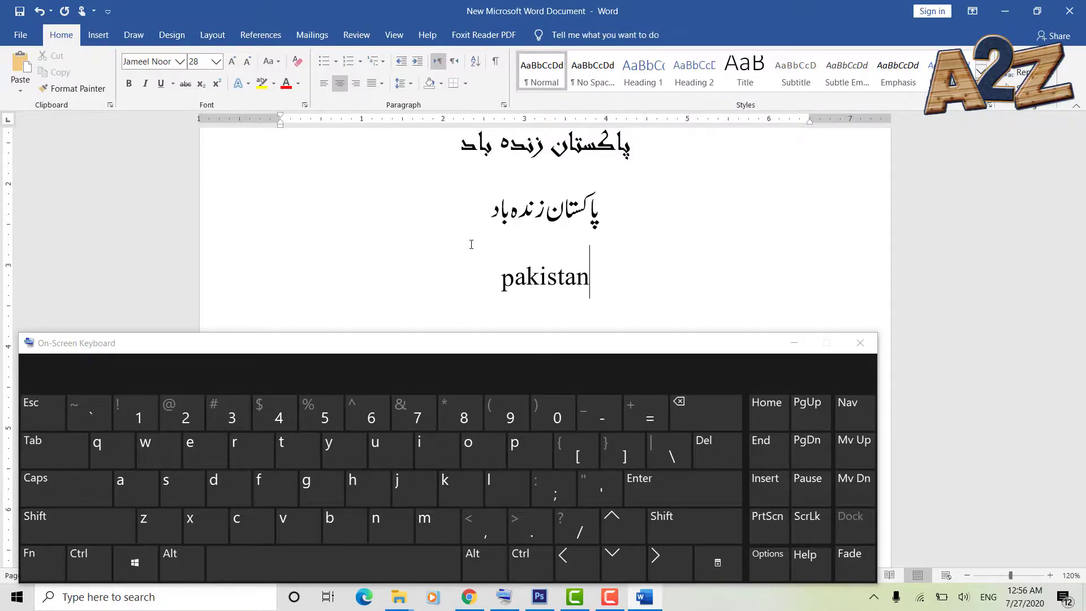
{"action": "type", "text": " zinda "}
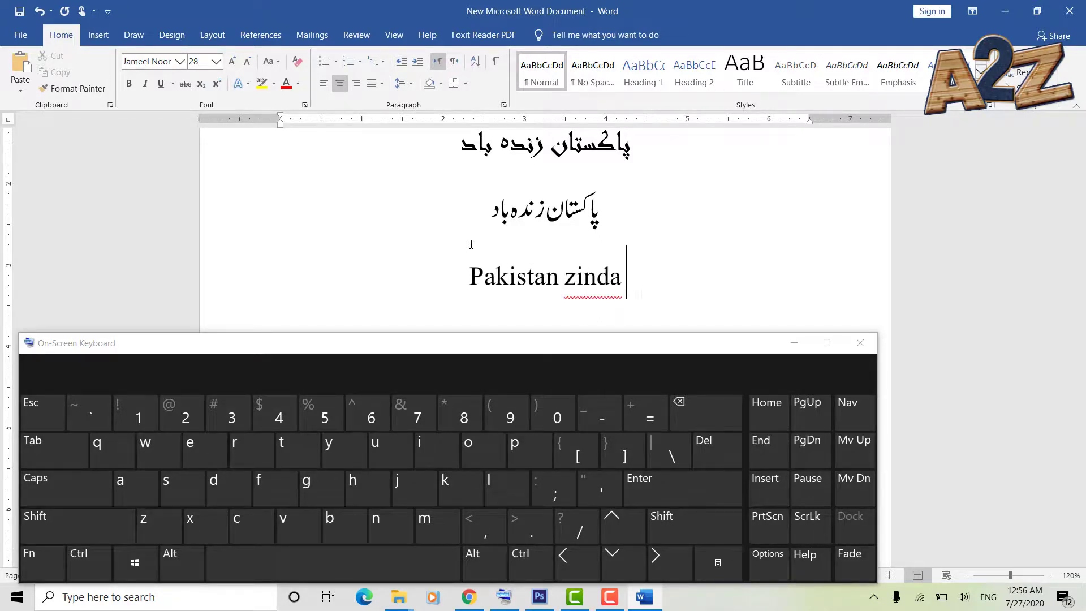
{"action": "type", "text": "baad"}
Switch the input language to Urdu and enter "پاکستان" on a new line below the English text with the On-Screen Keyboard
{"action": "key", "text": "alt+shift"}
{"action": "scroll", "coordinate": [471, 244], "scroll_direction": "down", "scroll_amount": 2}
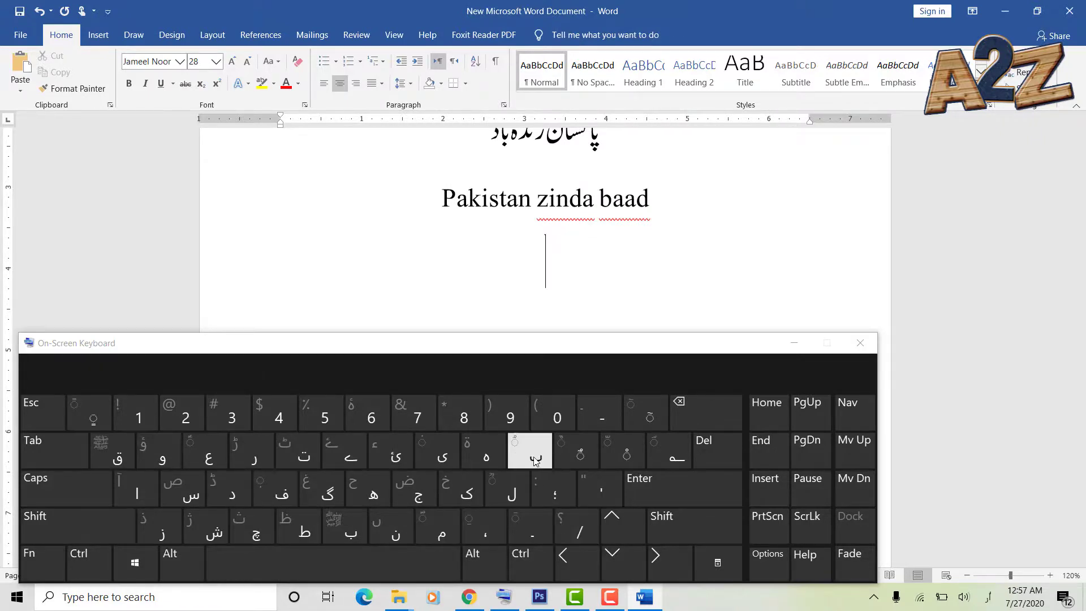
{"action": "left_click", "coordinate": [137, 489]}
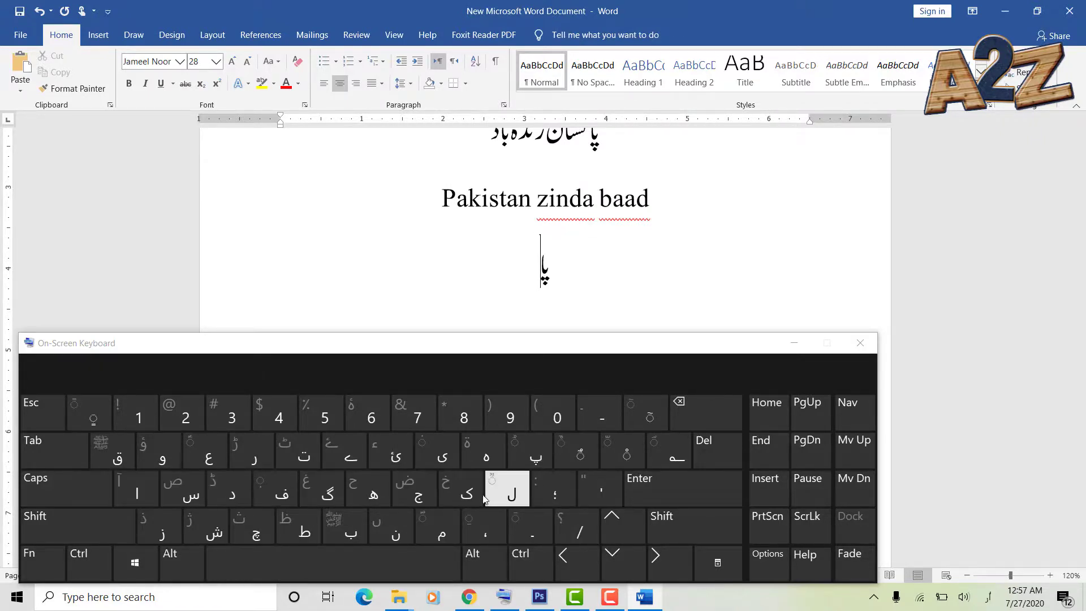
{"action": "left_click", "coordinate": [464, 489]}
{"action": "left_click", "coordinate": [182, 490]}
{"action": "left_click", "coordinate": [298, 451]}
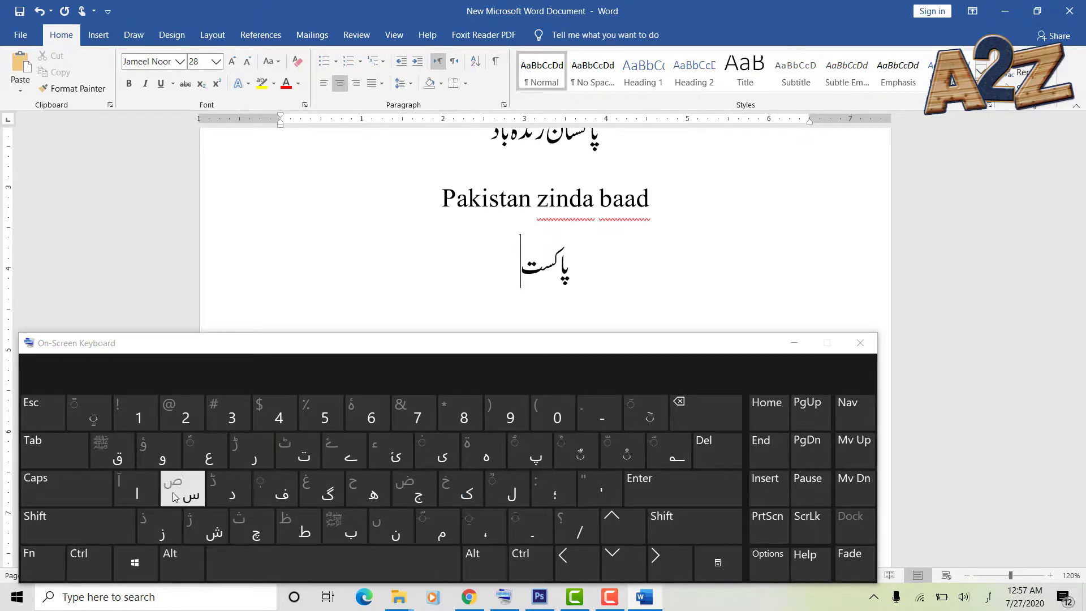
{"action": "left_click", "coordinate": [138, 489]}
{"action": "left_click", "coordinate": [396, 529]}
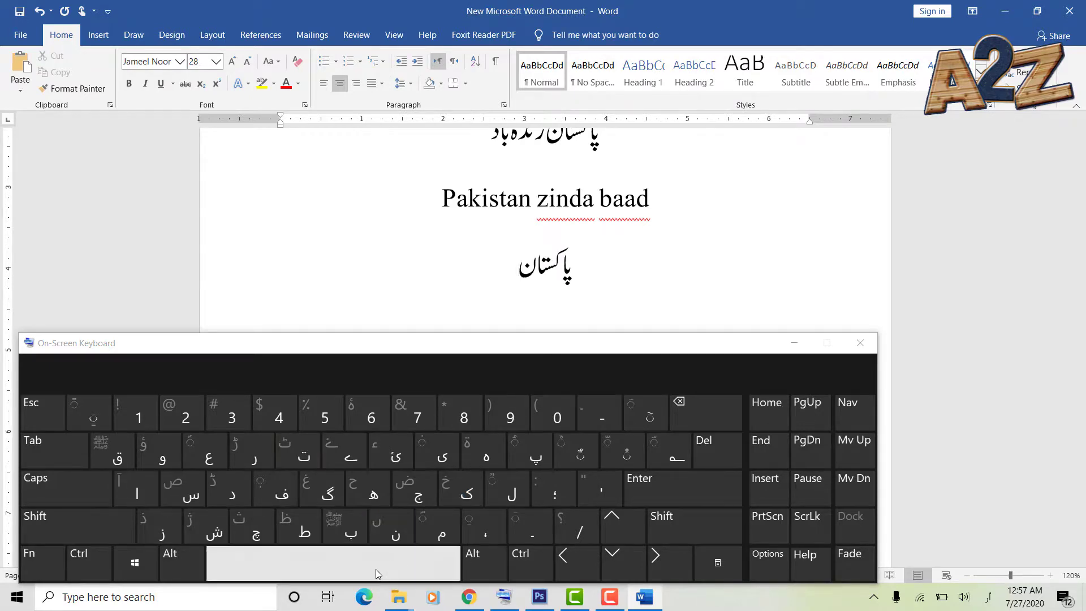
Complete the Urdu phrase by adding "زندہ باد" after "پاکستان" with the On-Screen Keyboard
{"action": "left_click", "coordinate": [365, 571]}
{"action": "left_click", "coordinate": [161, 527]}
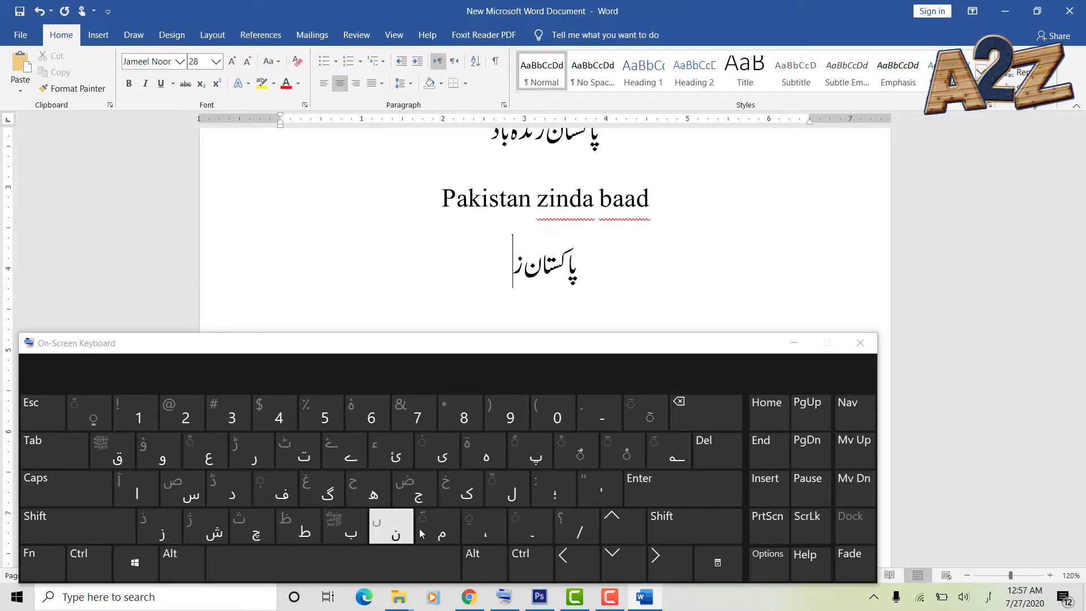
{"action": "left_click", "coordinate": [397, 536]}
{"action": "left_click", "coordinate": [228, 490]}
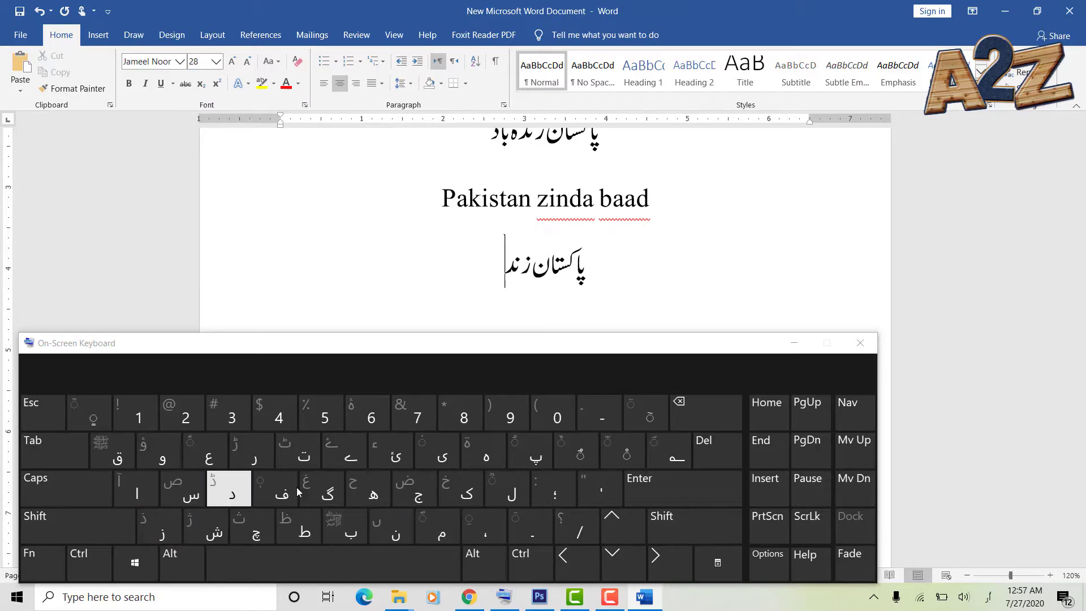
{"action": "left_click", "coordinate": [483, 452]}
{"action": "left_click", "coordinate": [376, 562]}
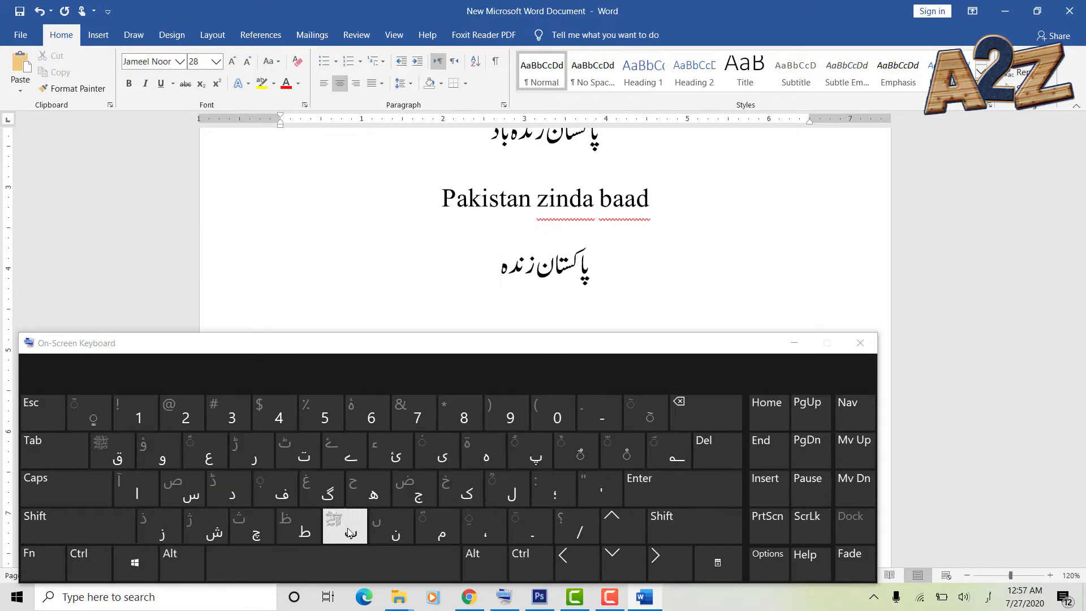
{"action": "left_click", "coordinate": [348, 528]}
{"action": "left_click", "coordinate": [143, 499]}
{"action": "left_click", "coordinate": [237, 498]}
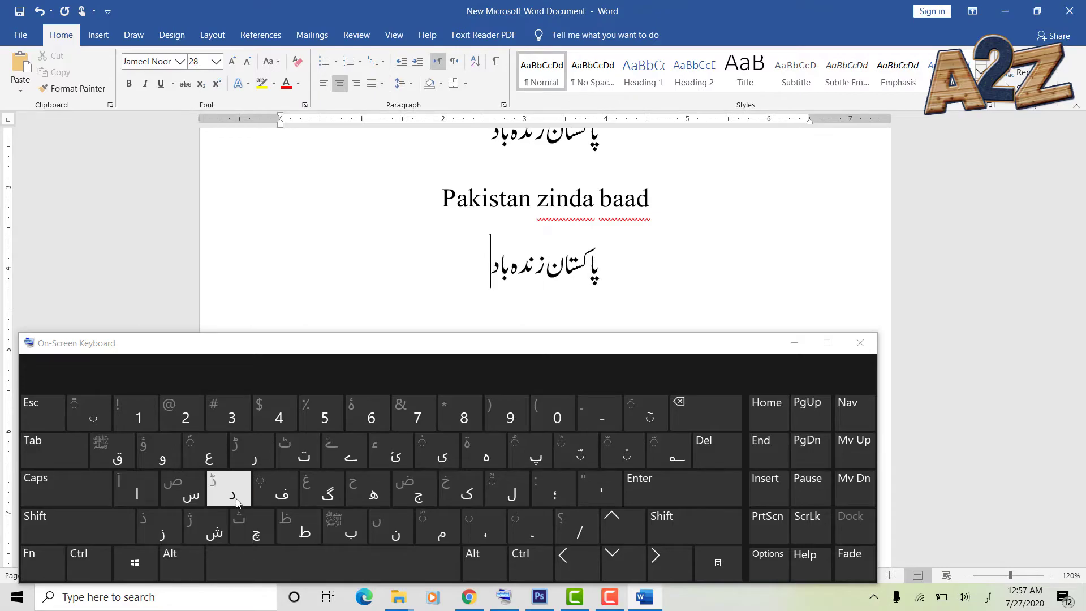